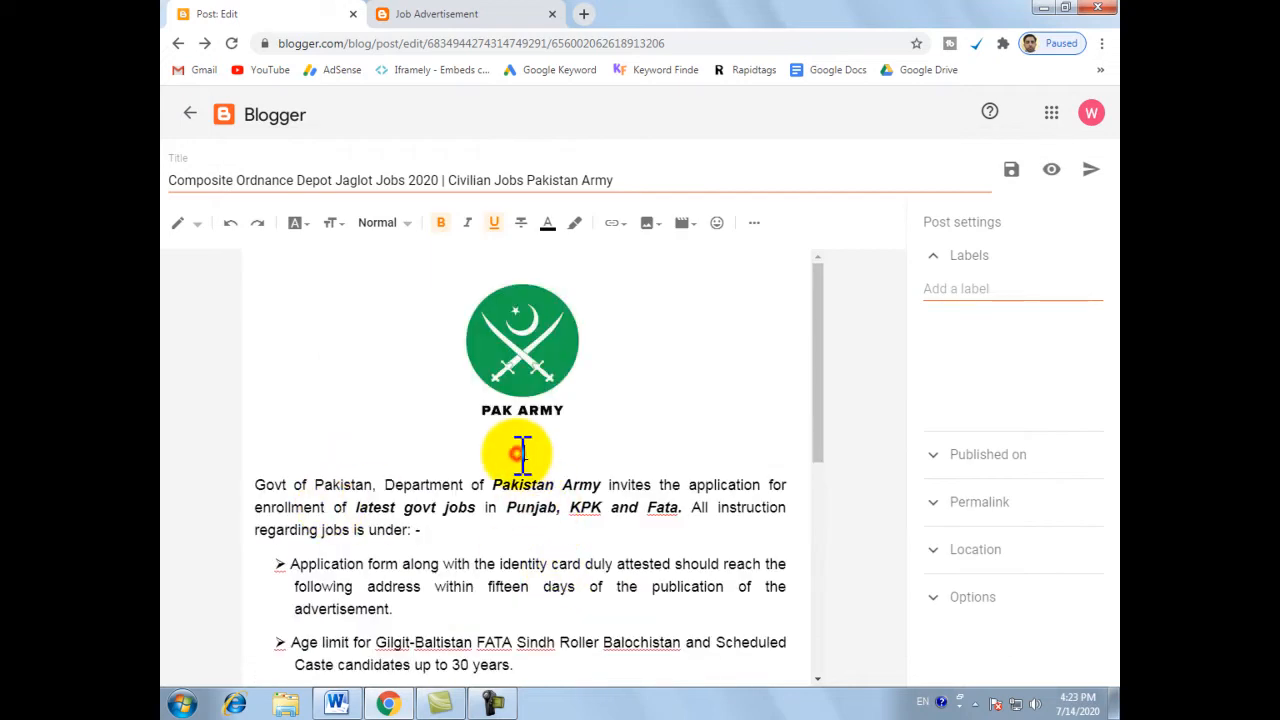
pyautogui.moveTo(564, 466); pyautogui.dragTo(506, 452)
pyautogui.click(501, 454)
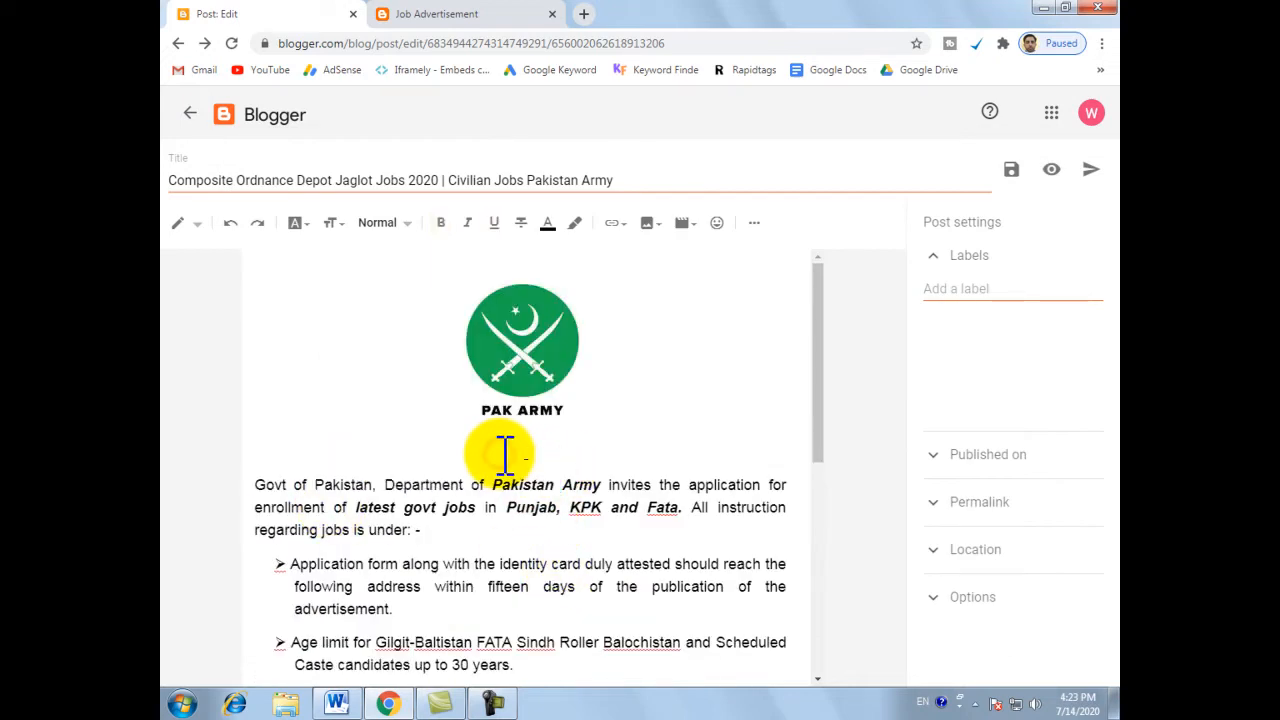
pyautogui.hotkey('ctrl', 'shift', 'End')
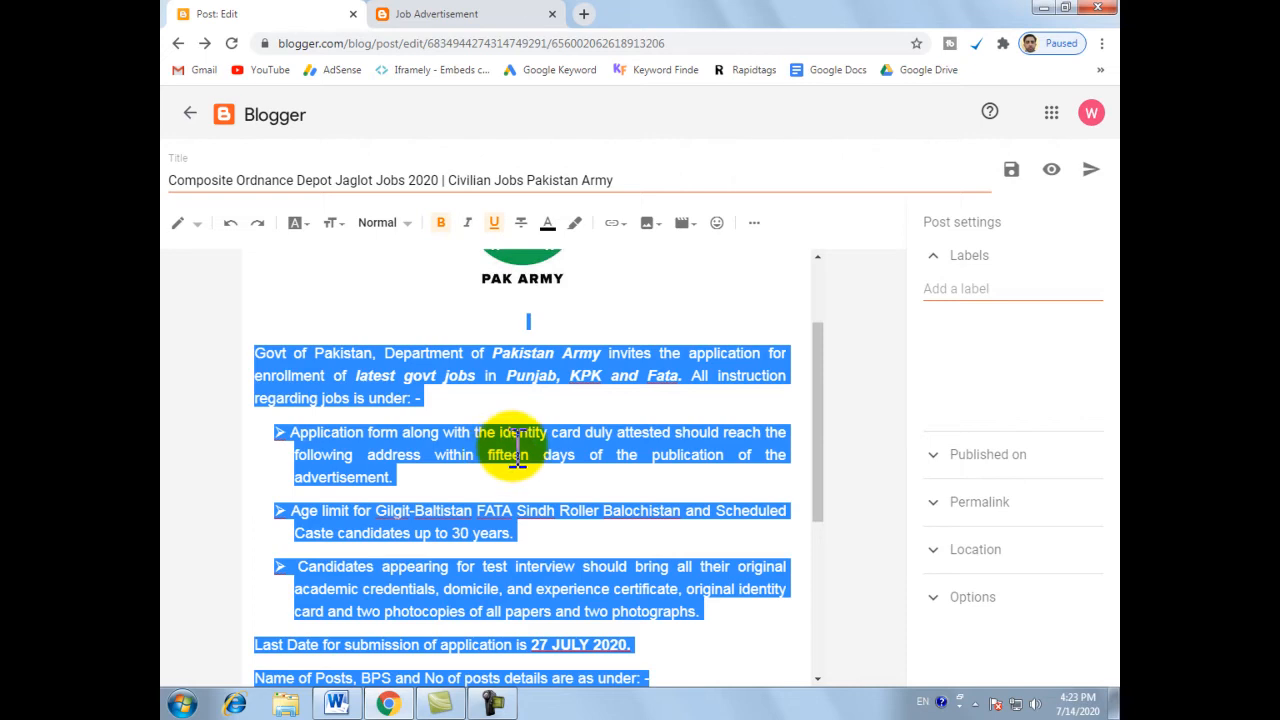
pyautogui.click(535, 340)
pyautogui.scroll(1, 508, 400)
pyautogui.click(506, 395)
pyautogui.click(371, 371)
pyautogui.scroll(1, 513, 405)
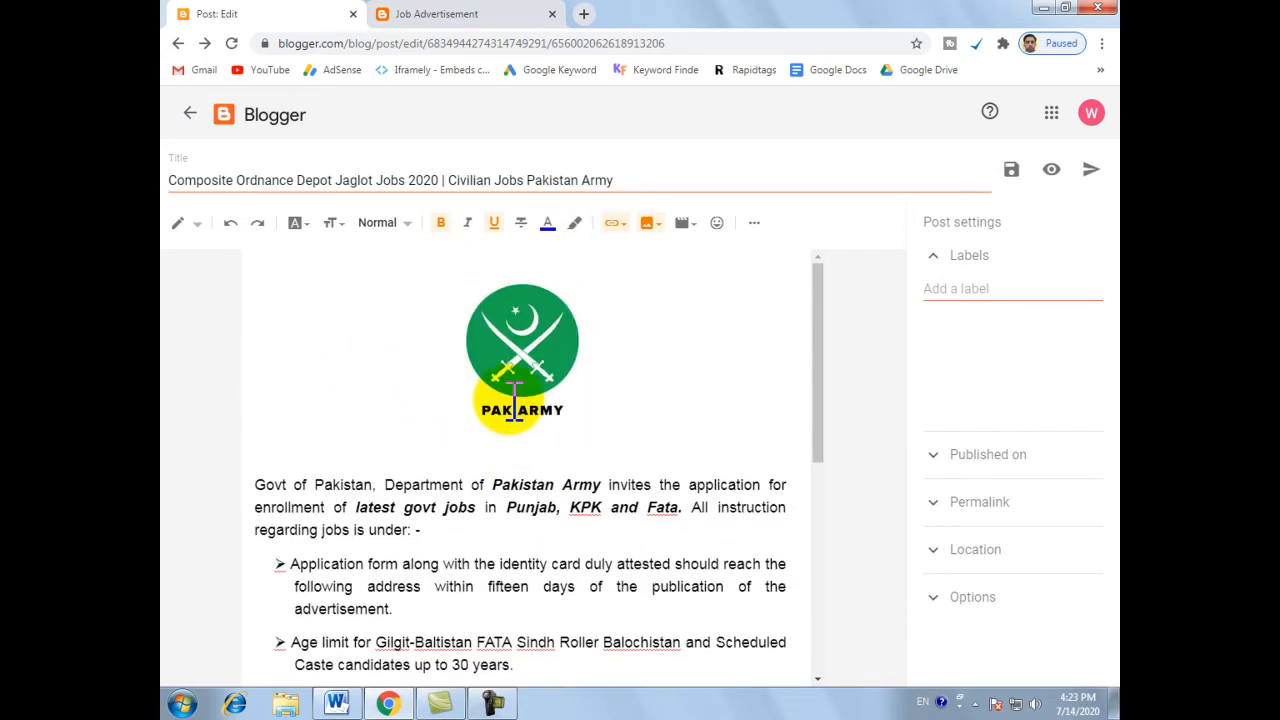
pyautogui.click(983, 260)
pyautogui.click(933, 256)
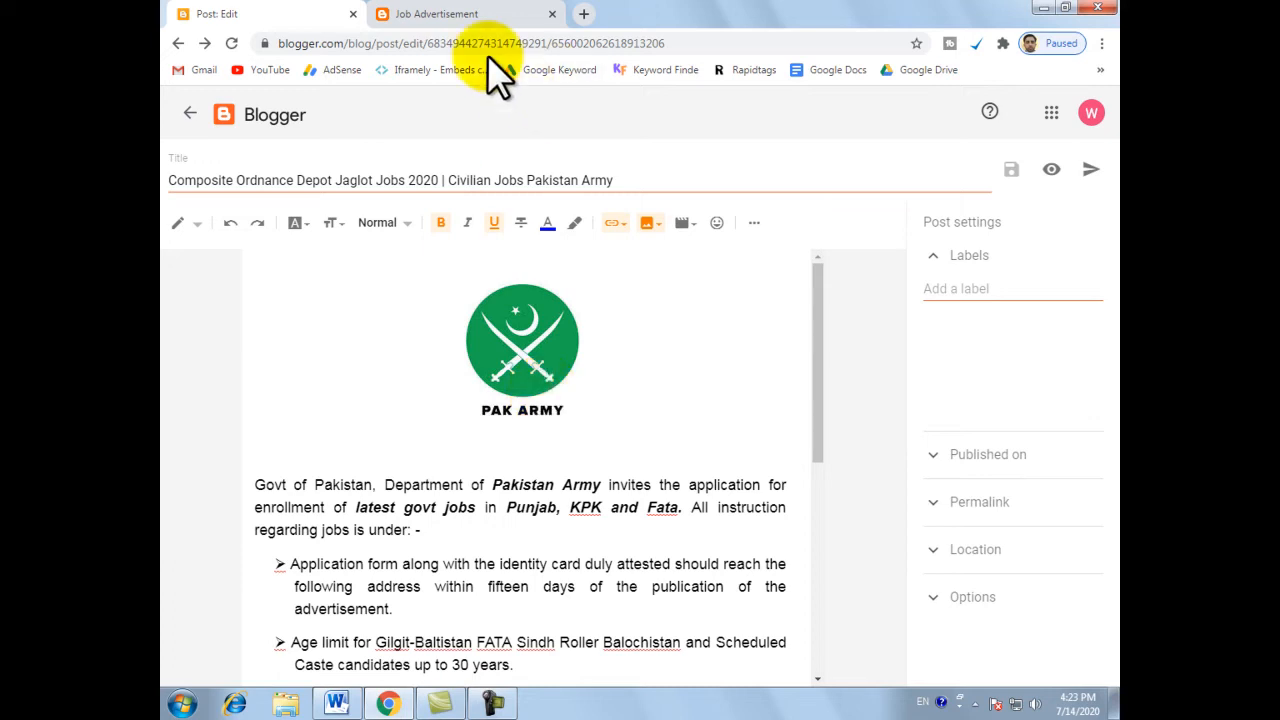
# Step: Check the Govt Jobs page on the blog site, and return to the post editor
pyautogui.click(465, 14)
pyautogui.click(537, 238)
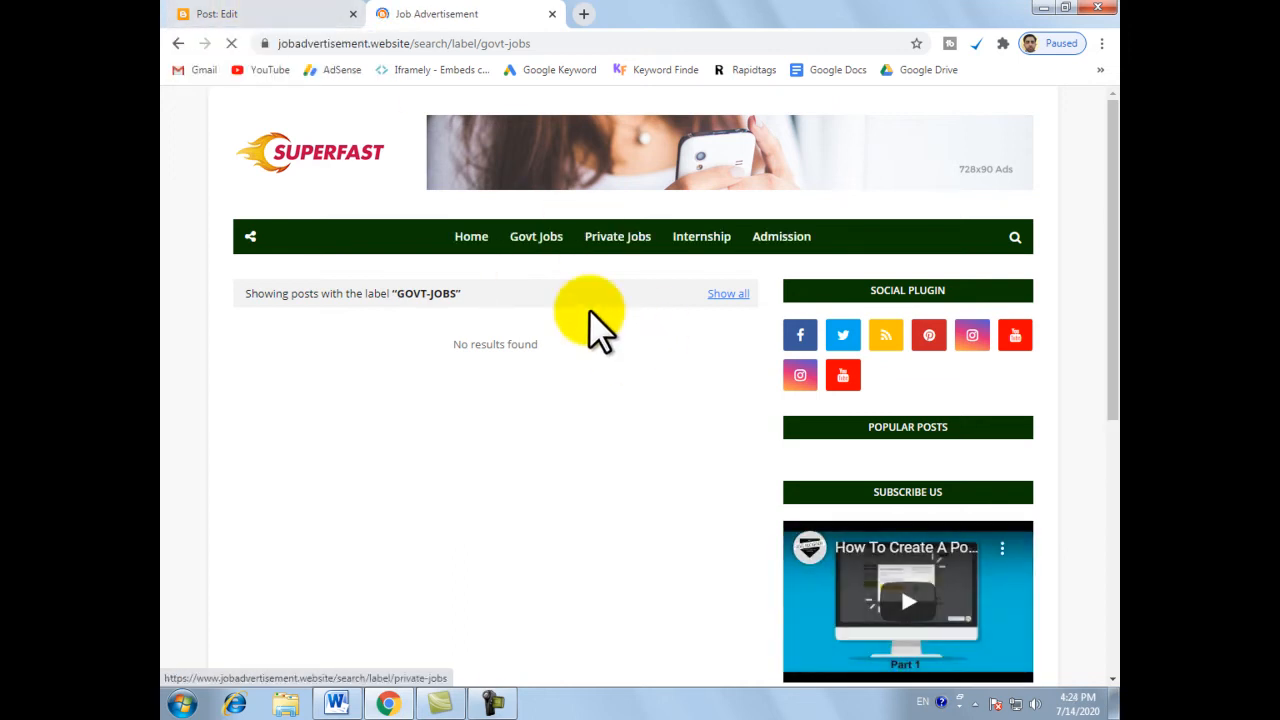
pyautogui.click(278, 16)
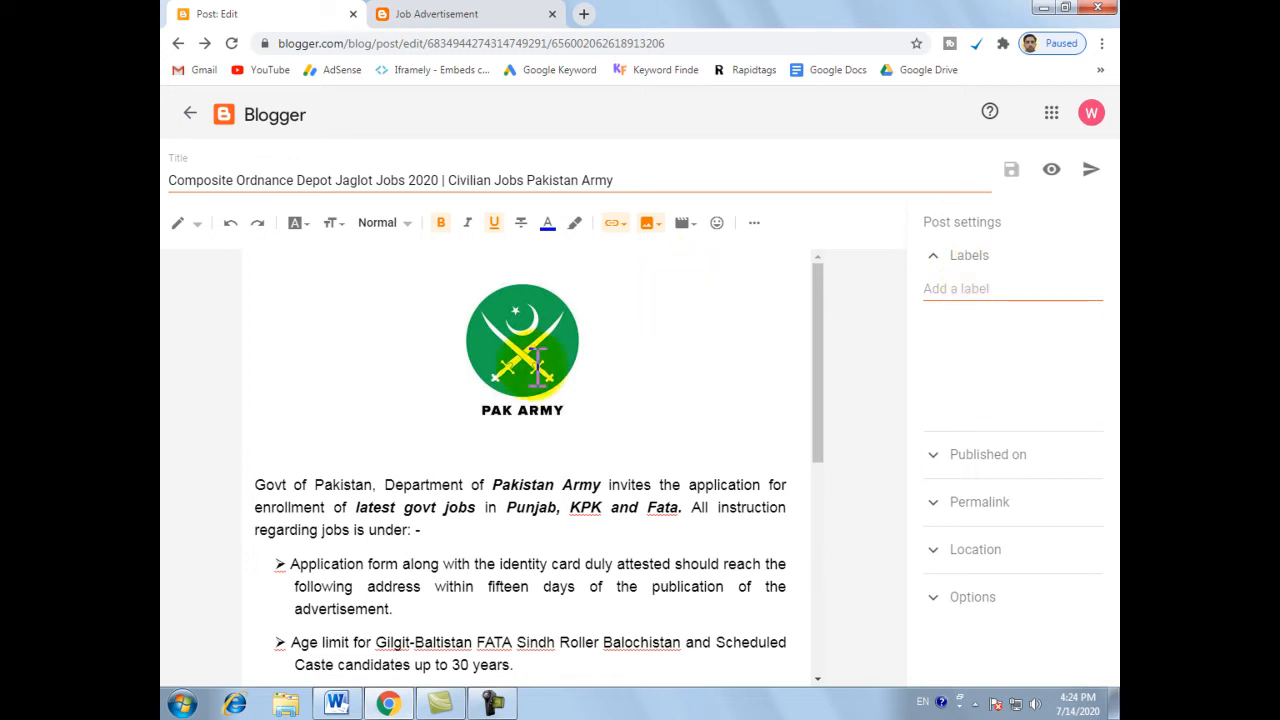
# Step: Publish the Composite Ordnance Depot Jaglot Jobs 2020 post without adding a label, confirming the publication
pyautogui.scroll(-5, 540, 378)
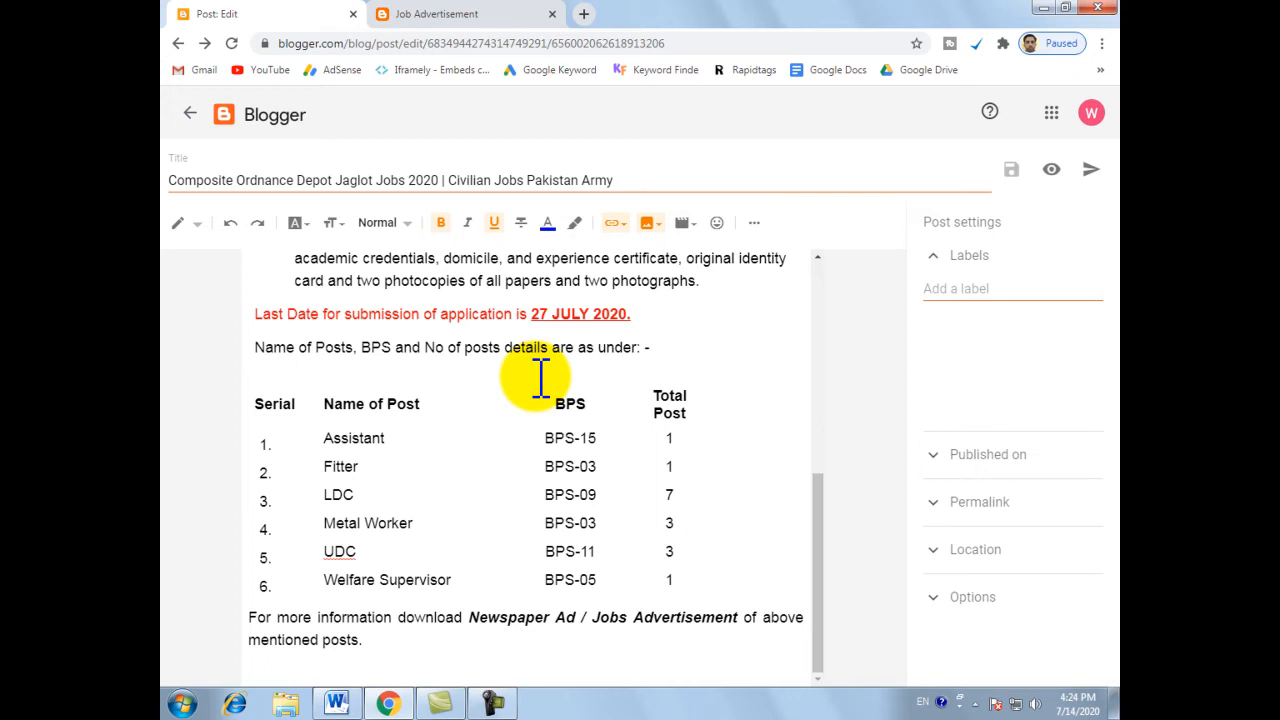
pyautogui.click(1088, 168)
pyautogui.click(706, 426)
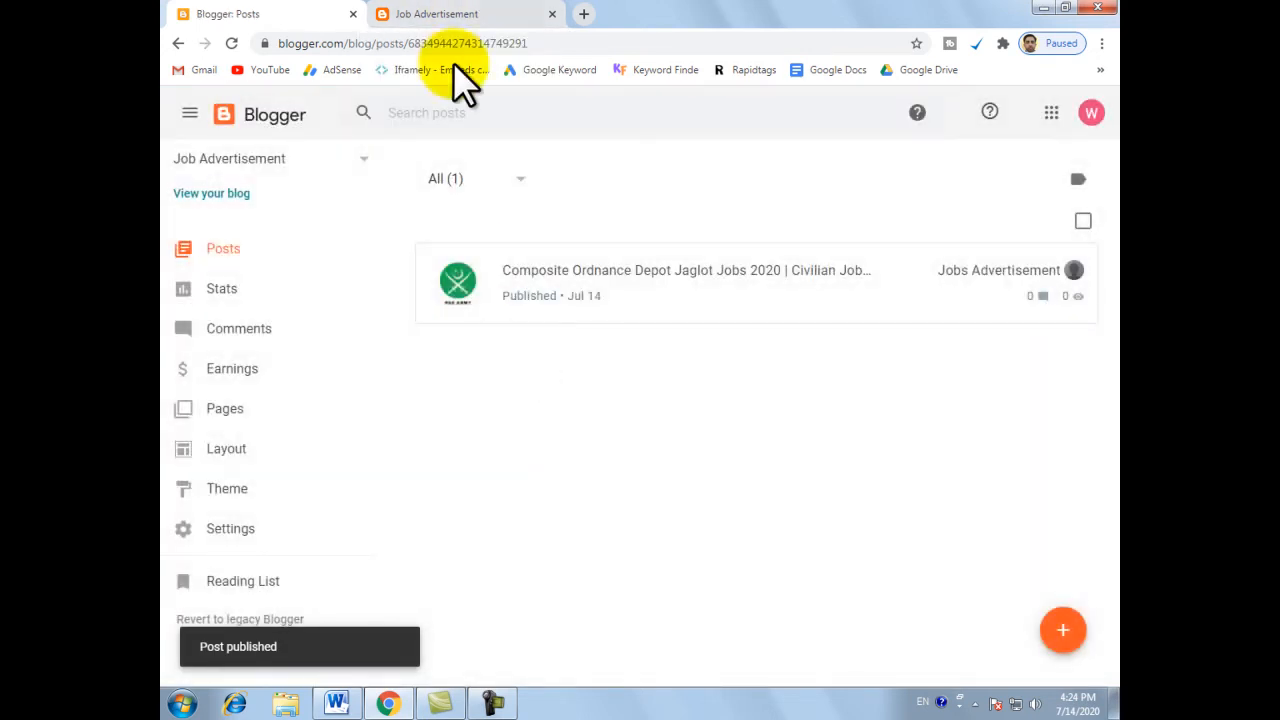
# Step: Open the published Composite Ordnance Depot Jaglot Jobs 2020 post from the blog's home page and review its content
pyautogui.click(440, 15)
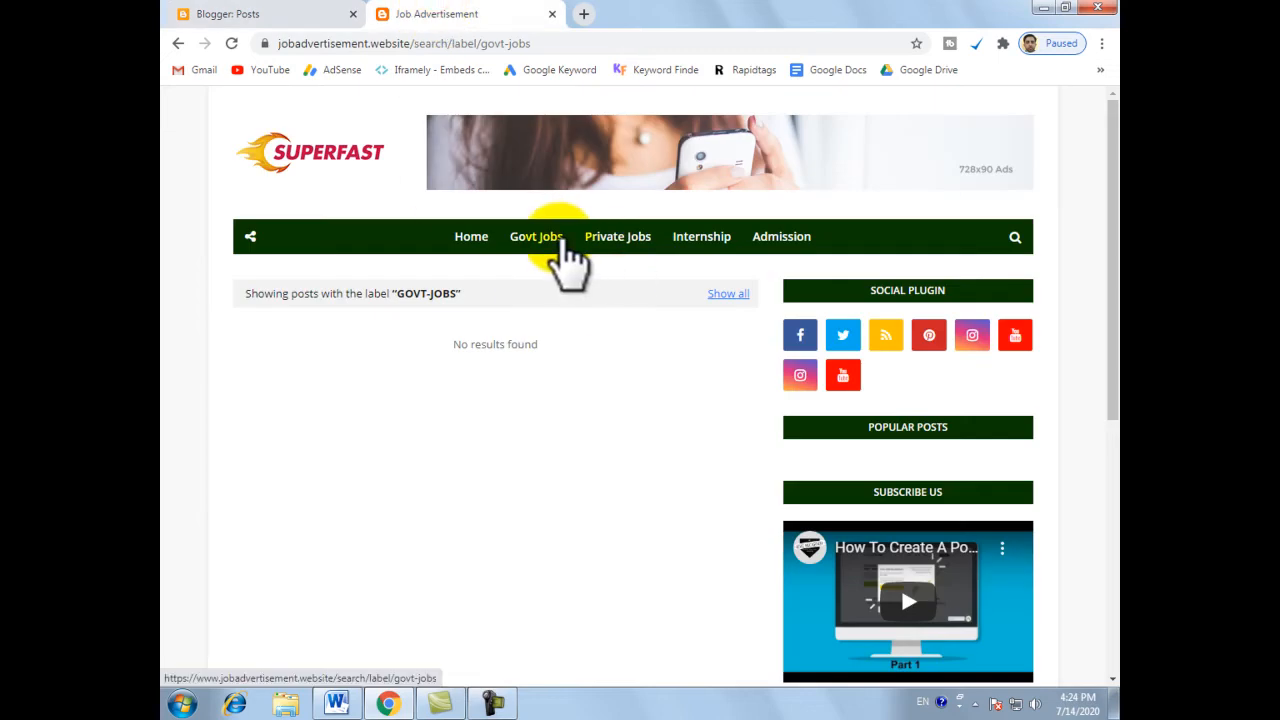
pyautogui.click(467, 236)
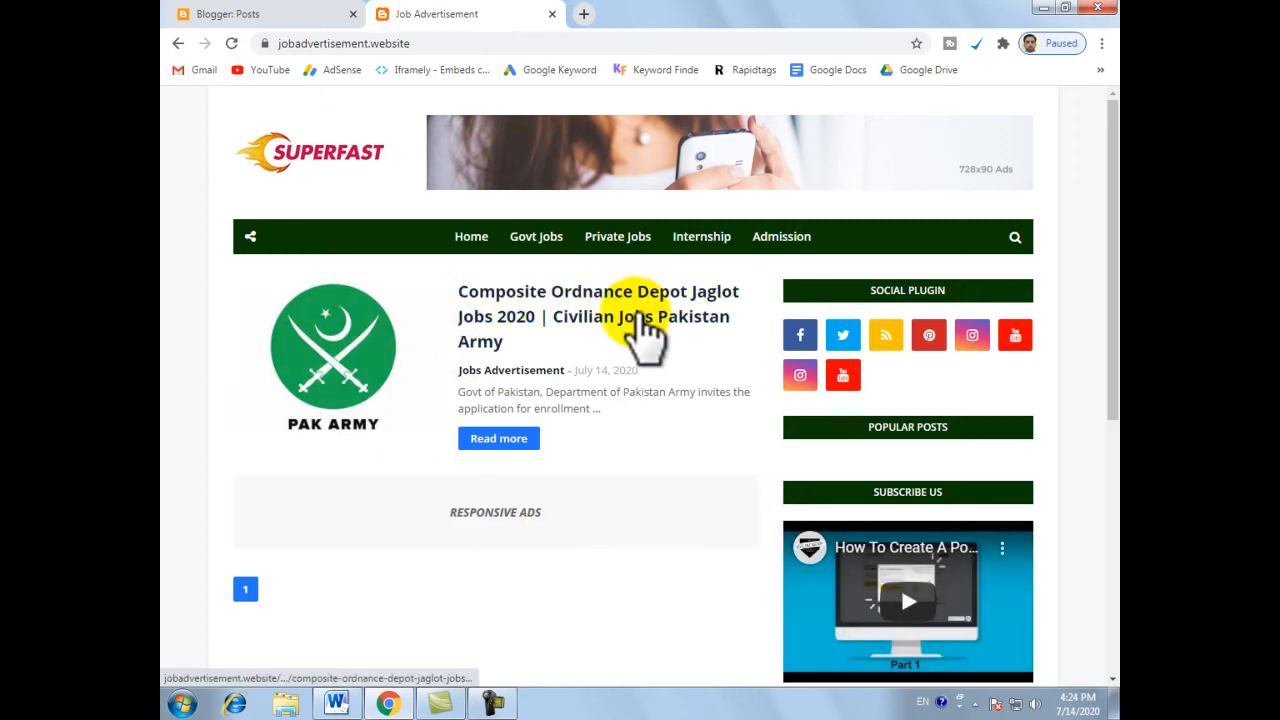
pyautogui.click(597, 338)
pyautogui.scroll(-4, 597, 338)
pyautogui.scroll(-3, 597, 338)
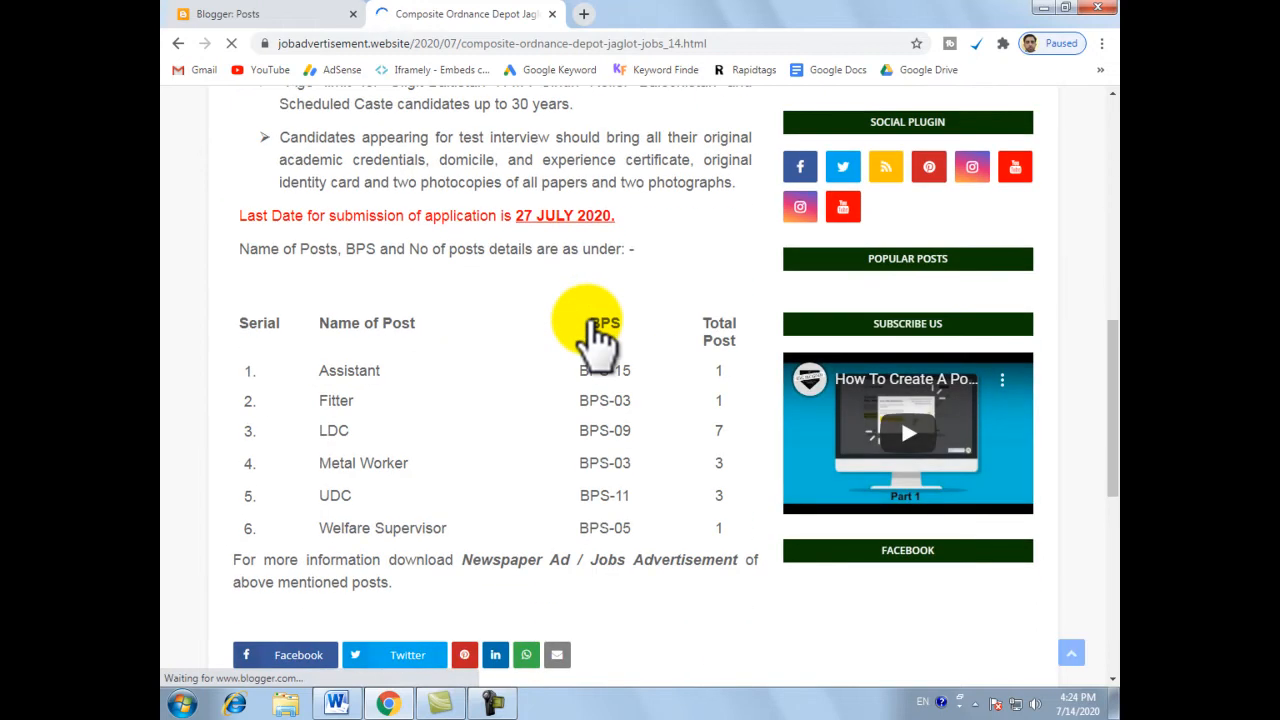
pyautogui.scroll(3, 597, 338)
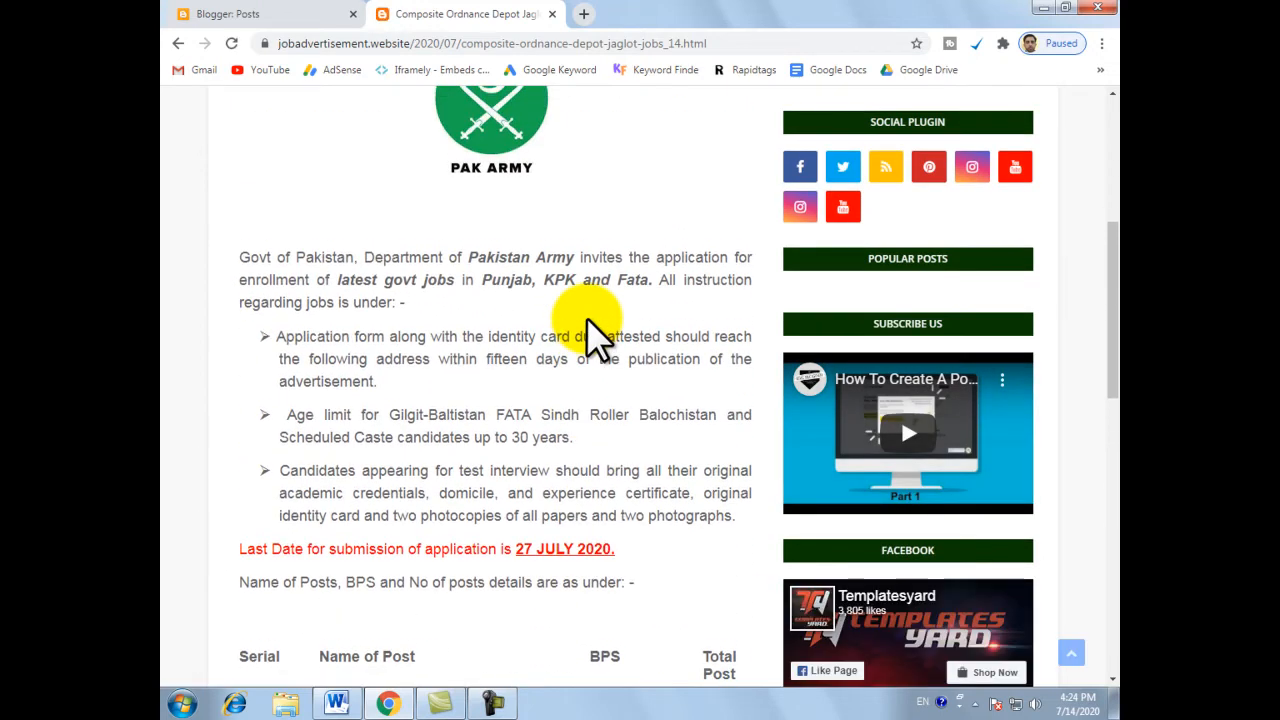
pyautogui.scroll(-5, 597, 338)
pyautogui.scroll(7, 590, 330)
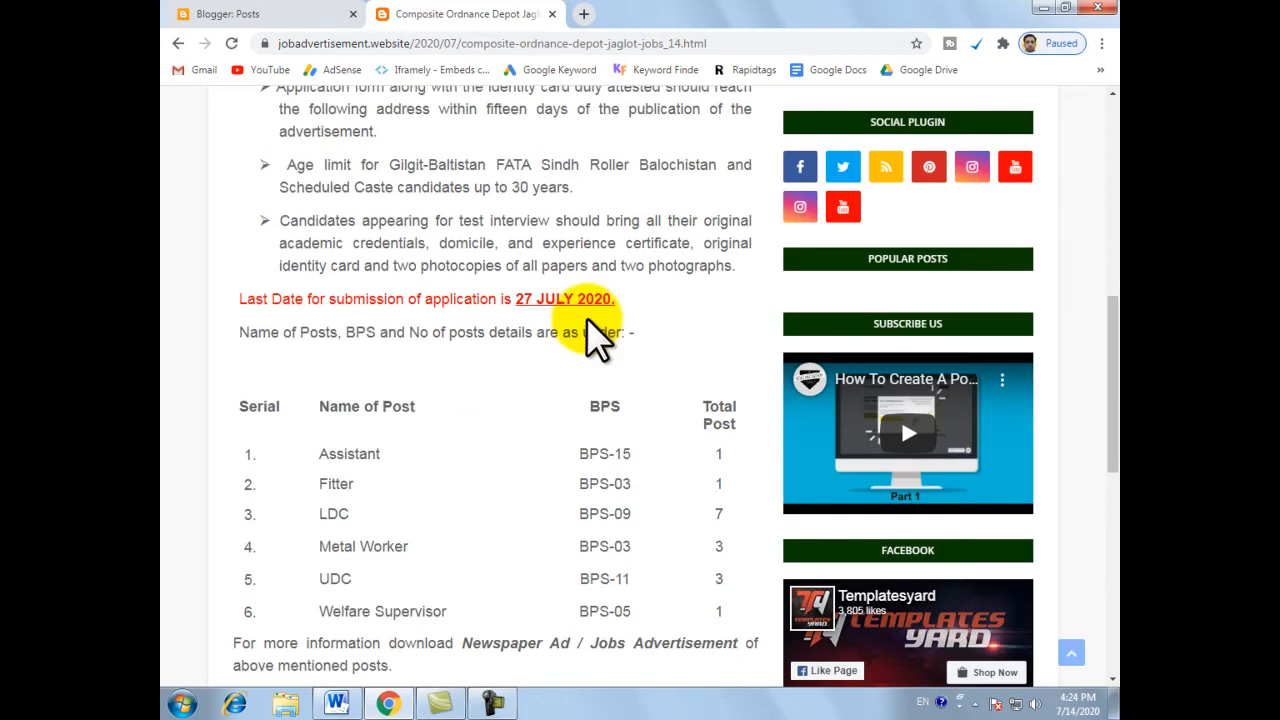
pyautogui.scroll(2, 537, 329)
# Step: Copy the label name govt-jobs from the address of the blog's Govt Jobs page and return to the Blogger post list
pyautogui.click(534, 245)
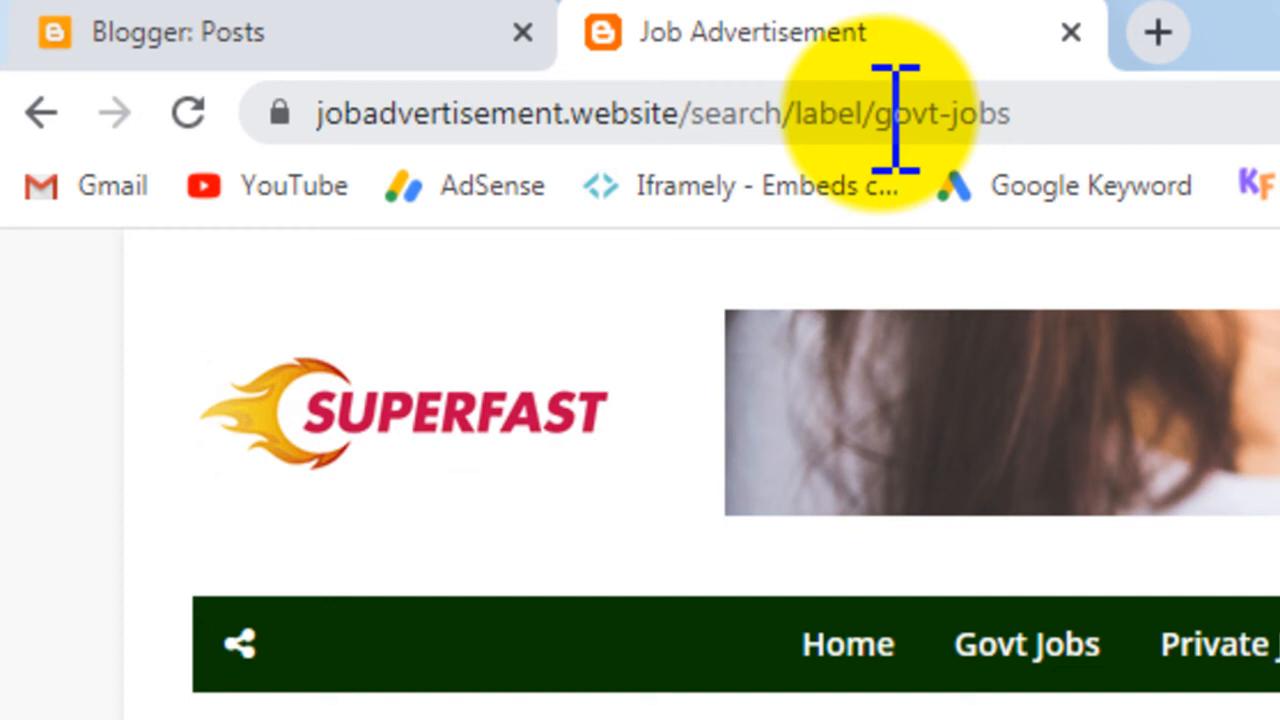
pyautogui.moveTo(1038, 114); pyautogui.dragTo(900, 127)
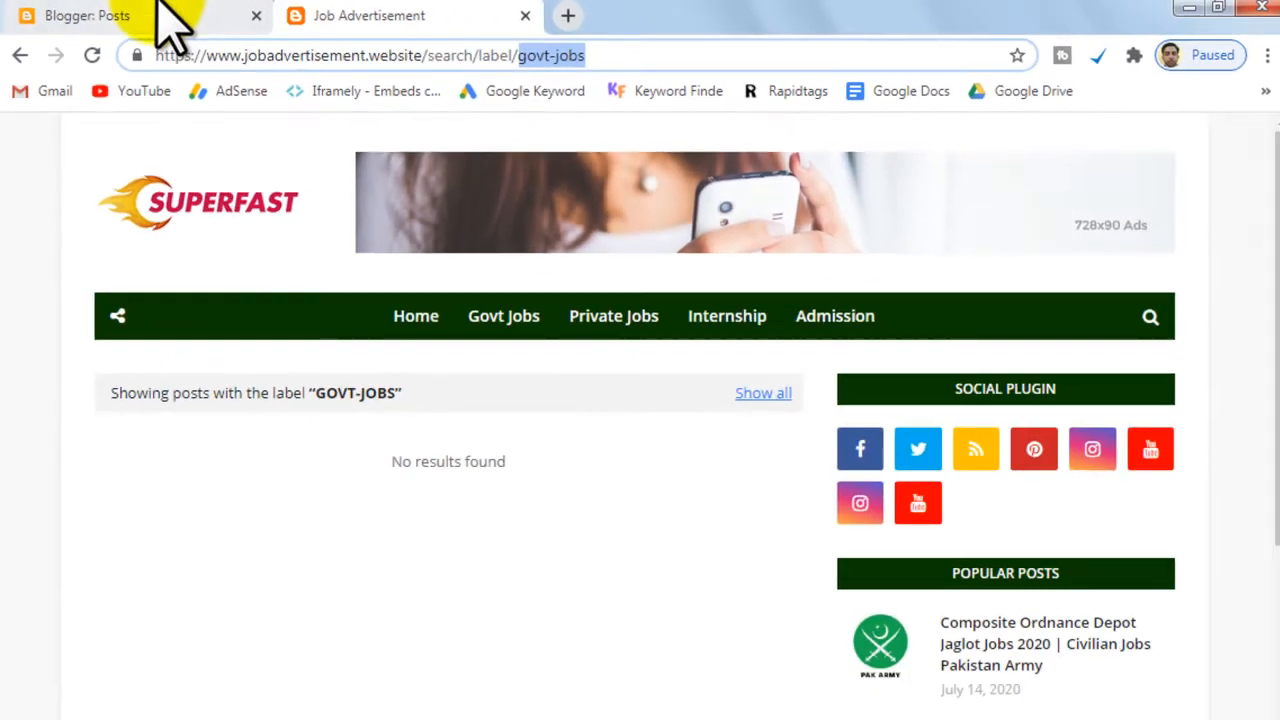
pyautogui.click(340, 25)
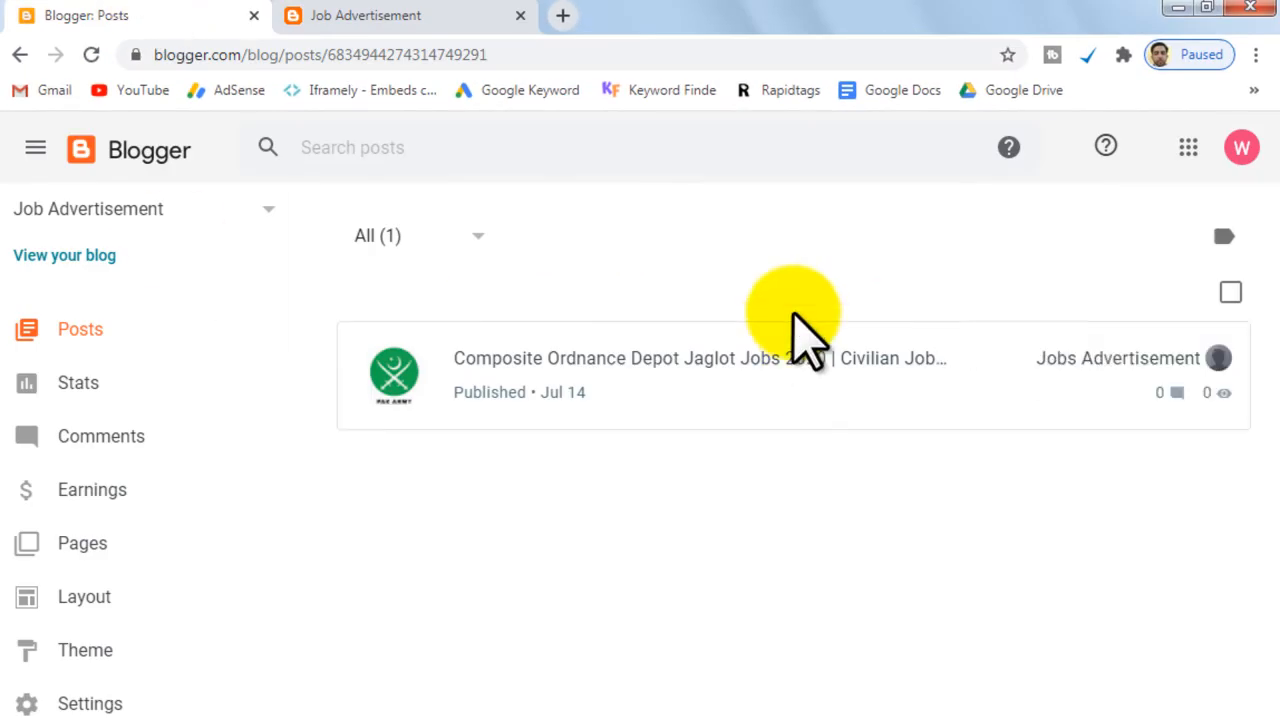
# Step: Open the Composite Ordnance Depot Jaglot Jobs 2020 post for editing, add the new label govt-jobs and update the post
pyautogui.moveTo(768, 368)
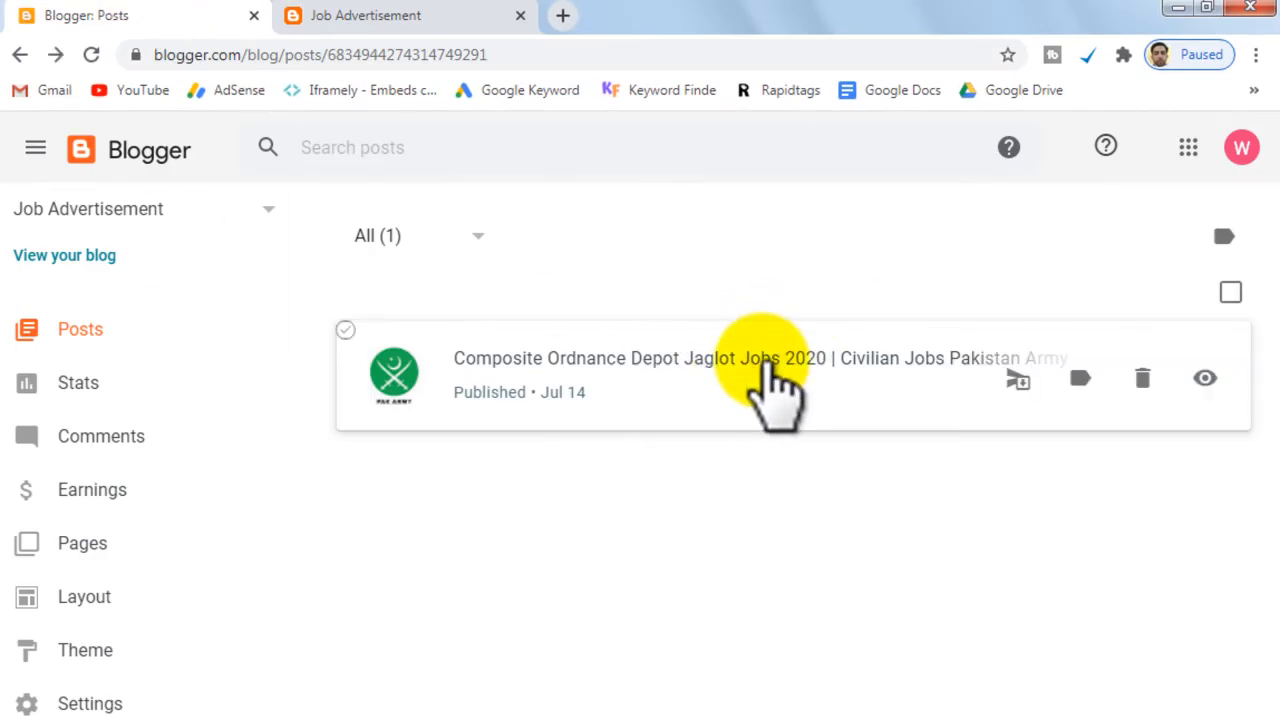
pyautogui.click(680, 358)
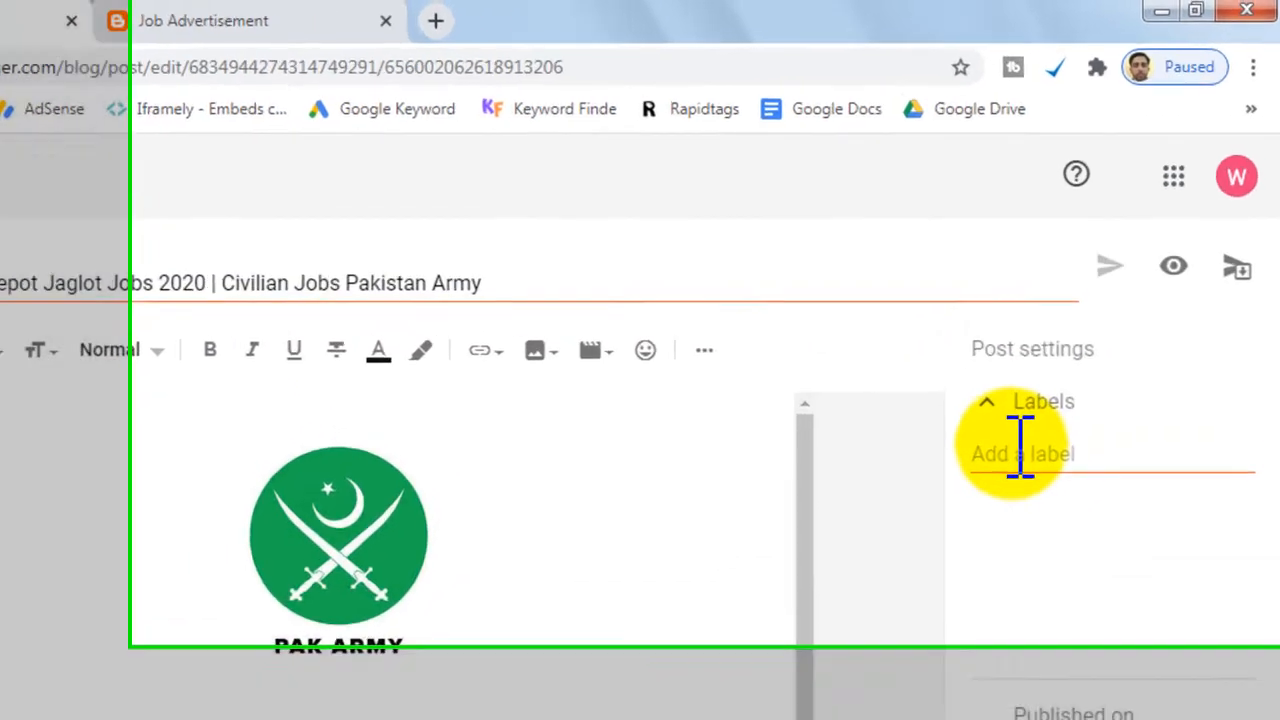
pyautogui.click(1020, 448)
pyautogui.write('govt-jobs')
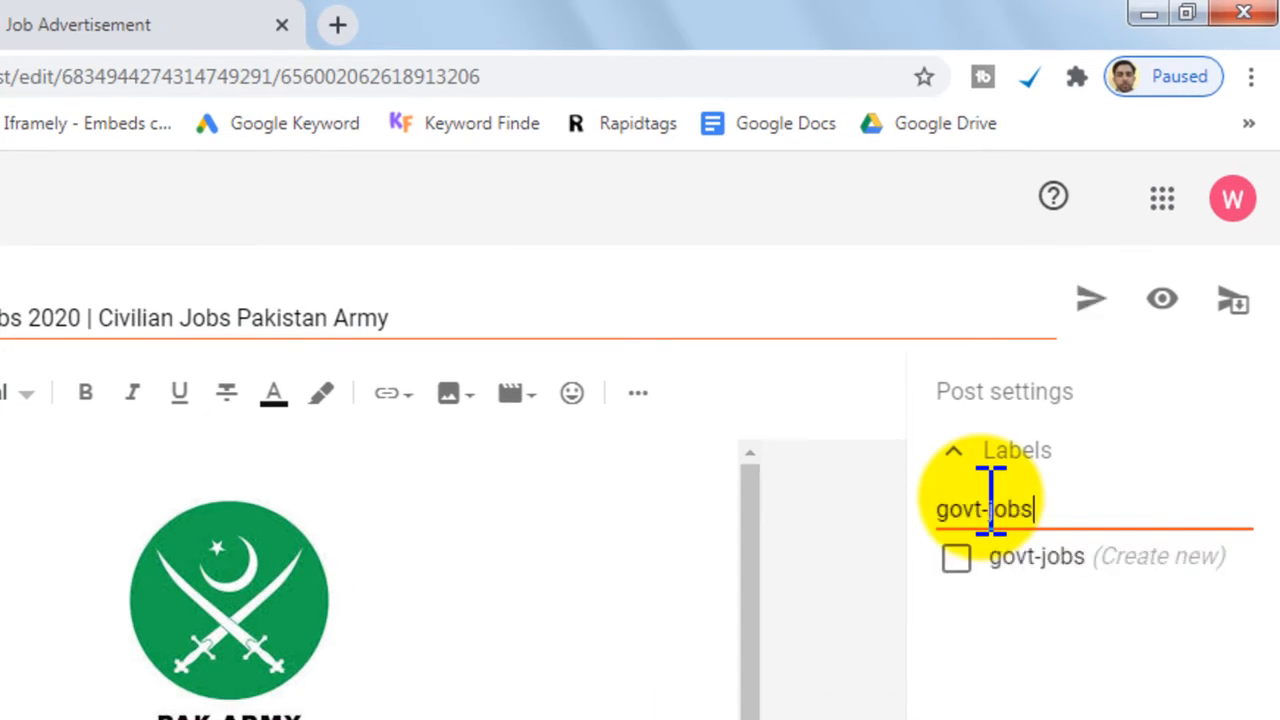
pyautogui.click(957, 558)
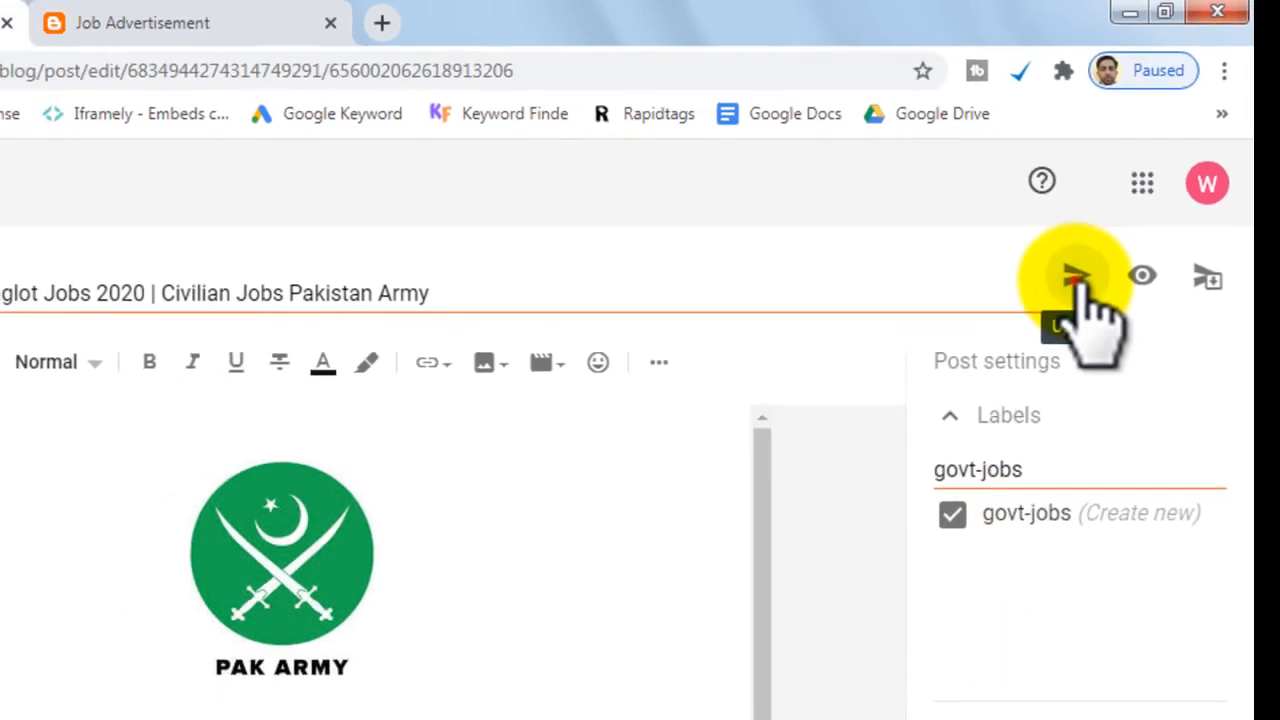
pyautogui.click(1078, 280)
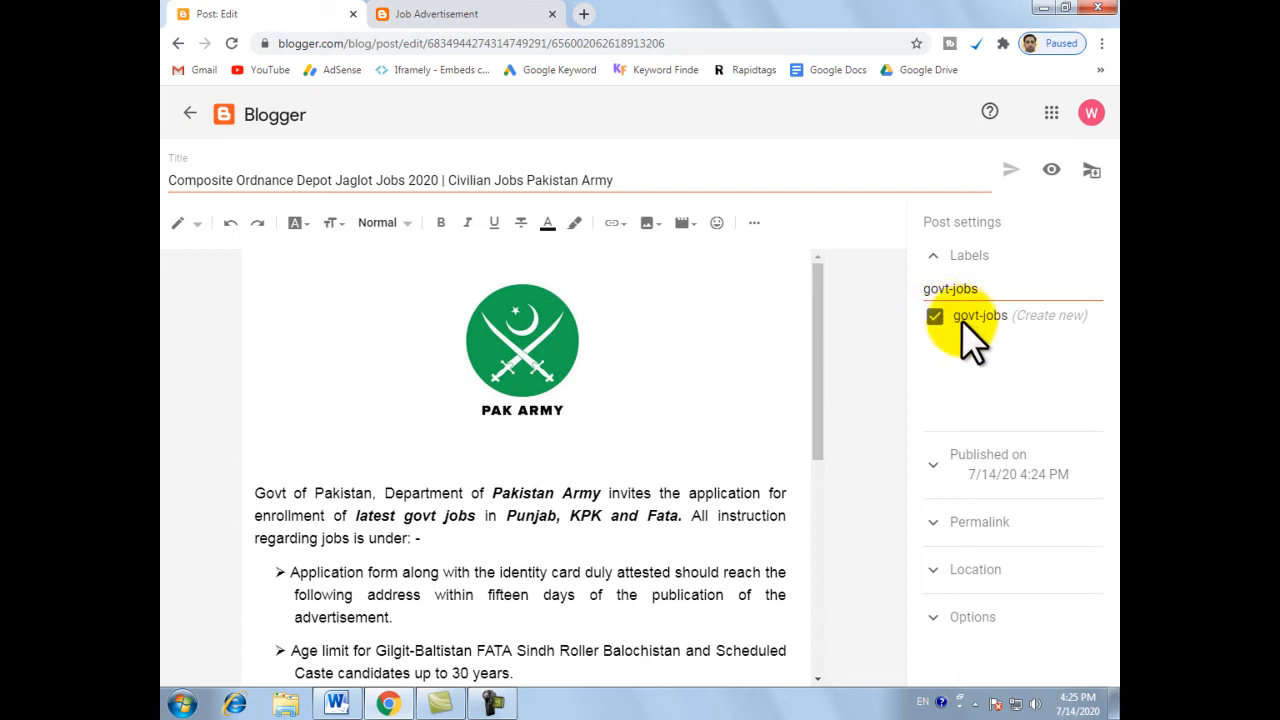
# Step: Reload the blog's Govt Jobs page and check which posts it lists under its label
pyautogui.click(440, 14)
pyautogui.click(545, 243)
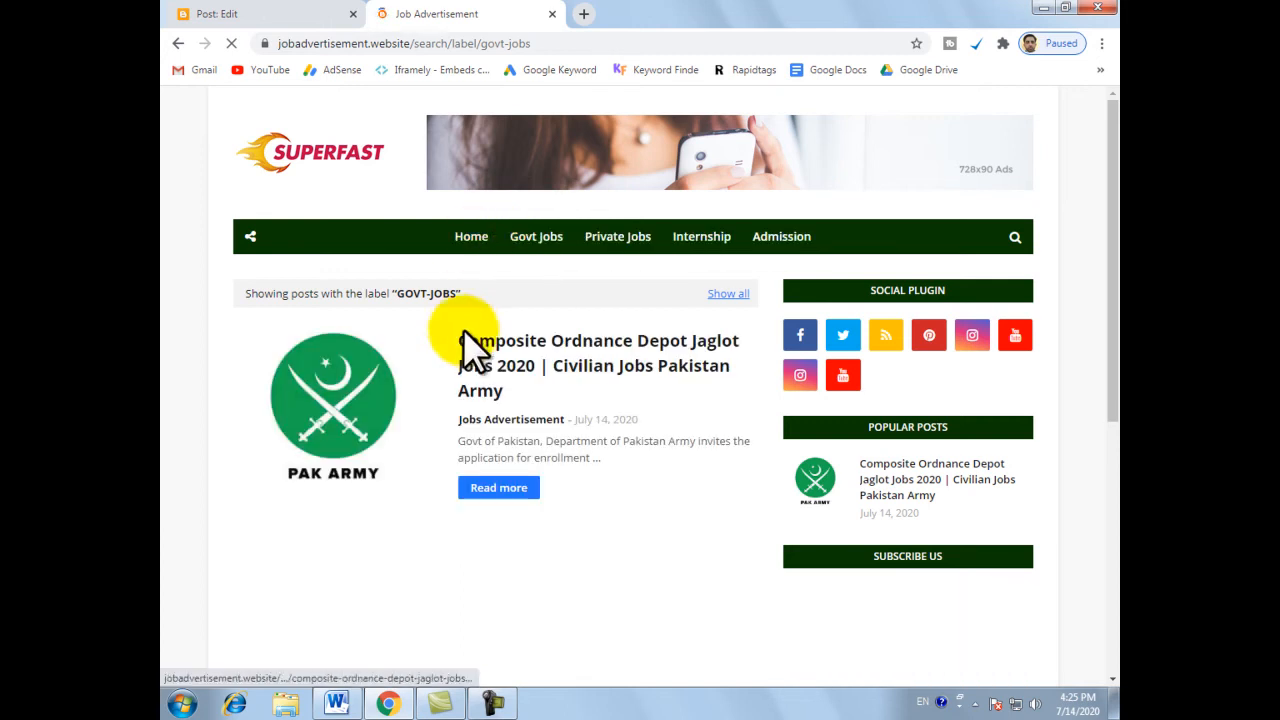
pyautogui.moveTo(247, 292); pyautogui.dragTo(451, 287)
pyautogui.click(455, 293)
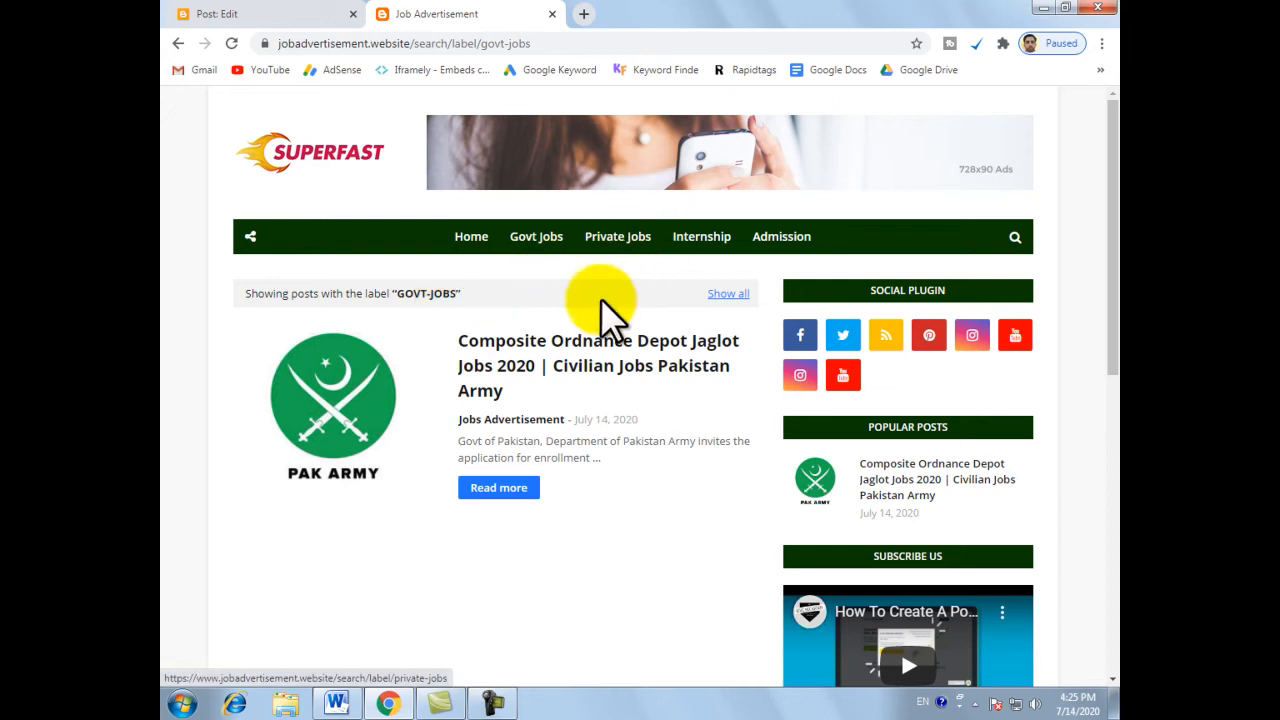
# Step: Open the blog's Private Jobs page and copy the label name private-jobs from its address
pyautogui.click(612, 240)
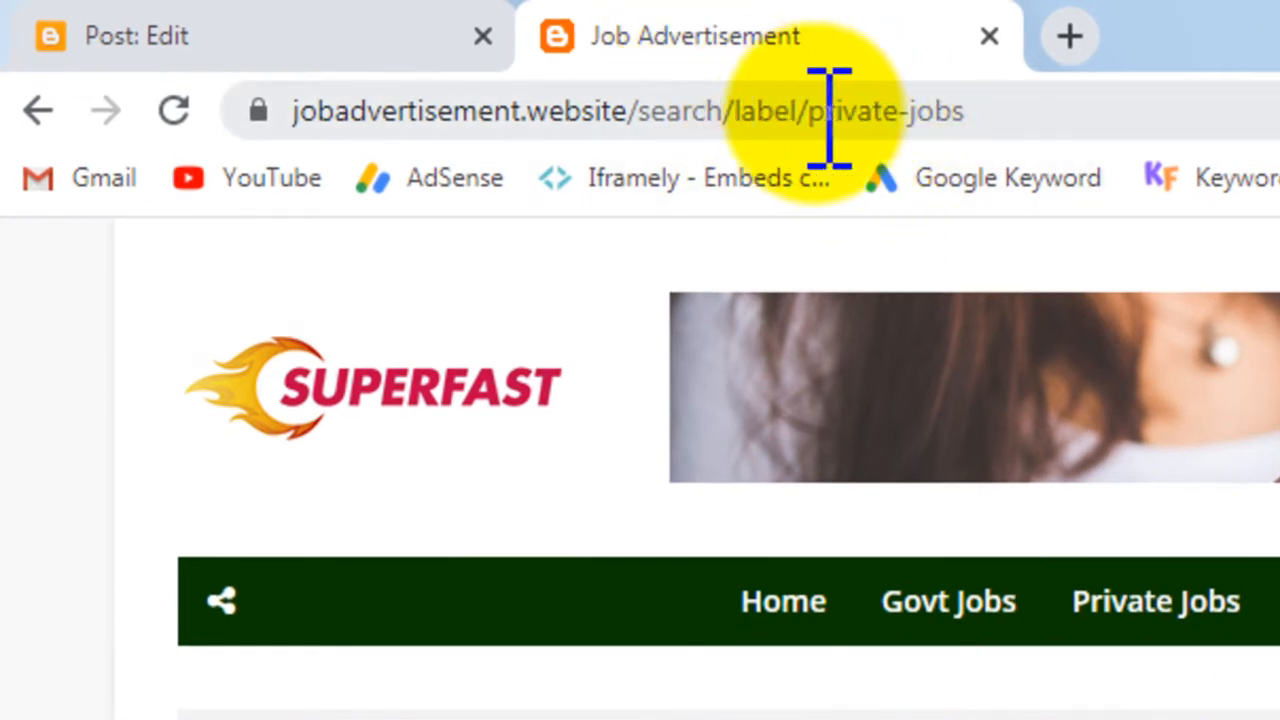
pyautogui.moveTo(820, 115); pyautogui.dragTo(986, 118)
pyautogui.hotkey('ctrl', 'c')
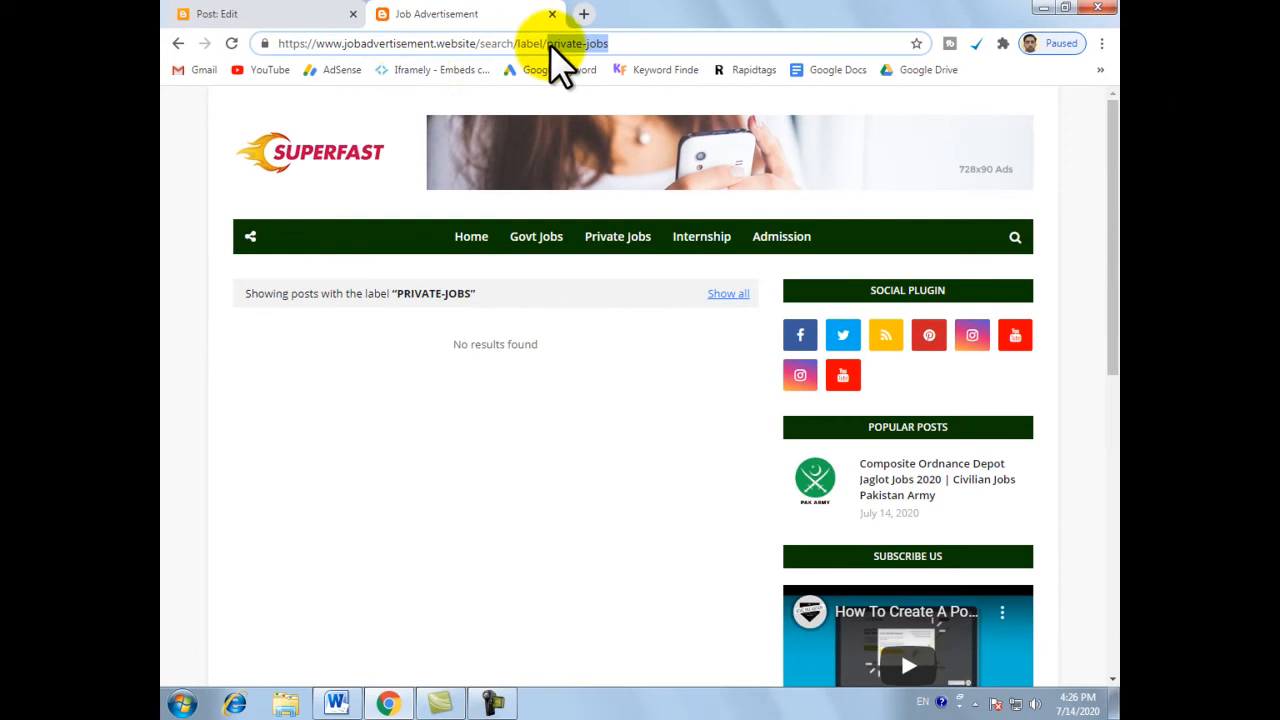
# Step: Reopen the Composite Ordnance Depot Jaglot Jobs 2020 post in Blogger, add the new label private-jobs and update the post
pyautogui.click(283, 14)
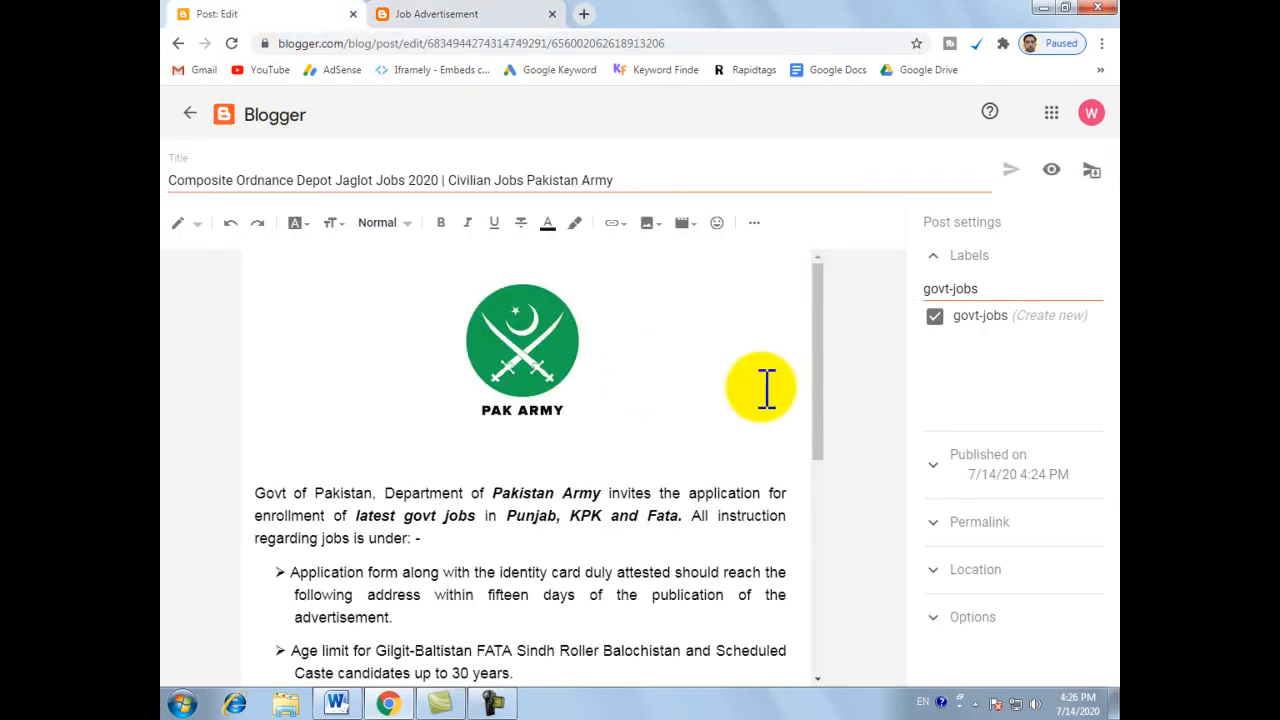
pyautogui.click(180, 112)
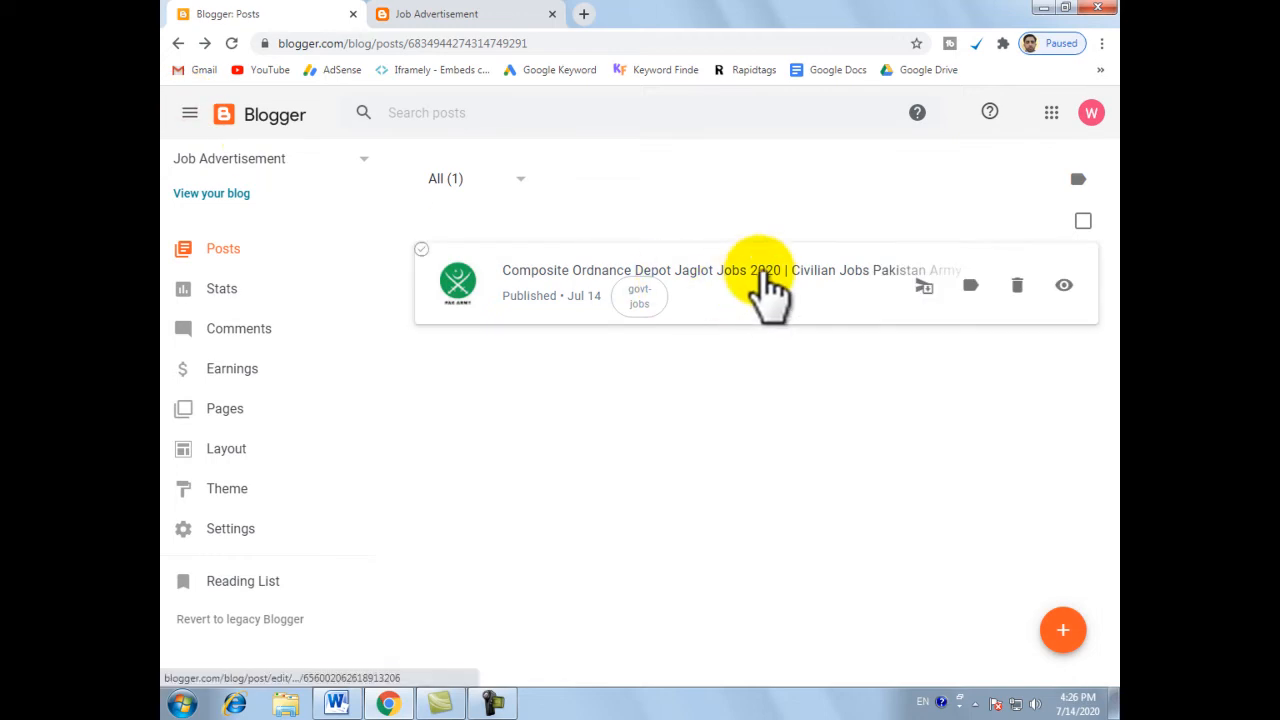
pyautogui.click(765, 275)
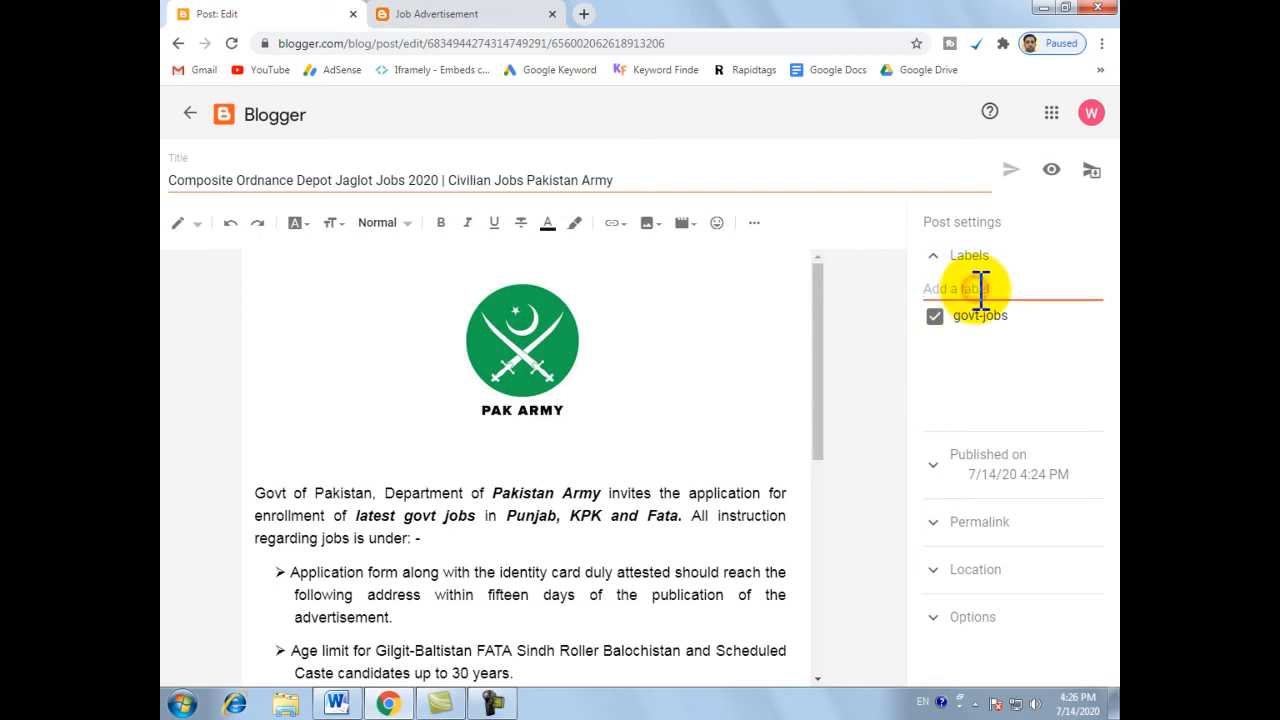
pyautogui.hotkey('ctrl', 'v')
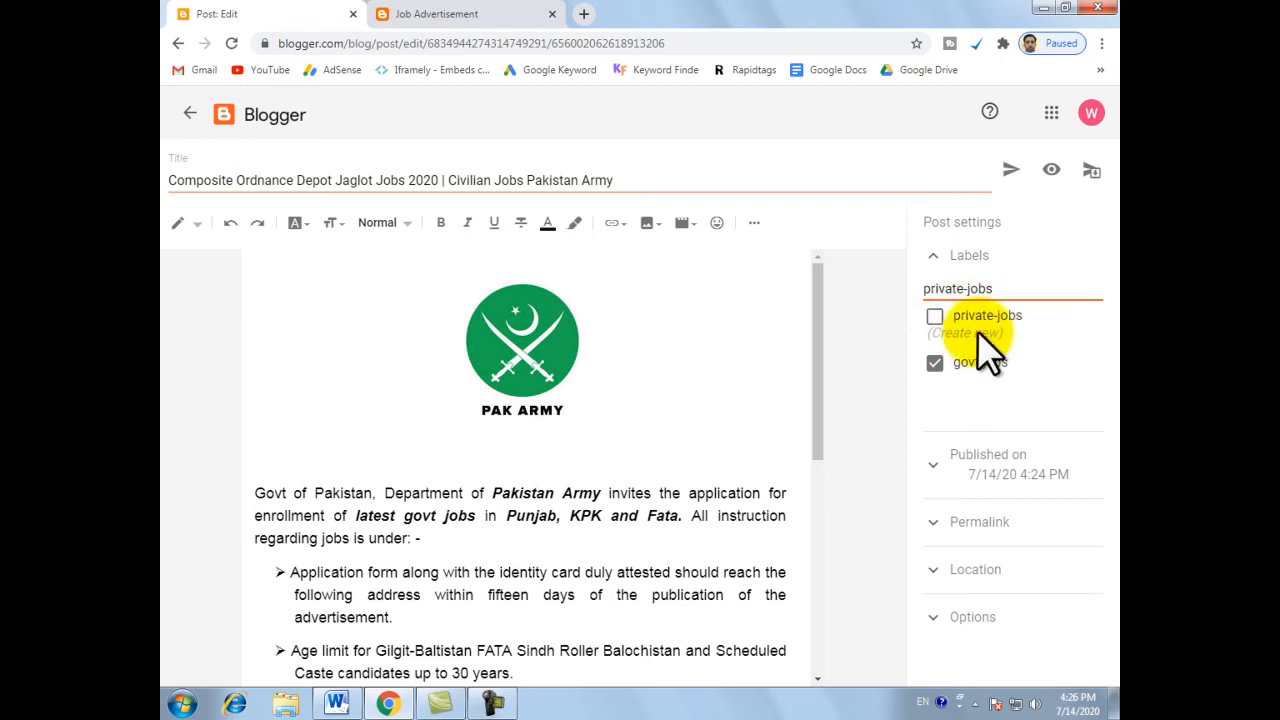
pyautogui.click(1010, 170)
pyautogui.click(1009, 168)
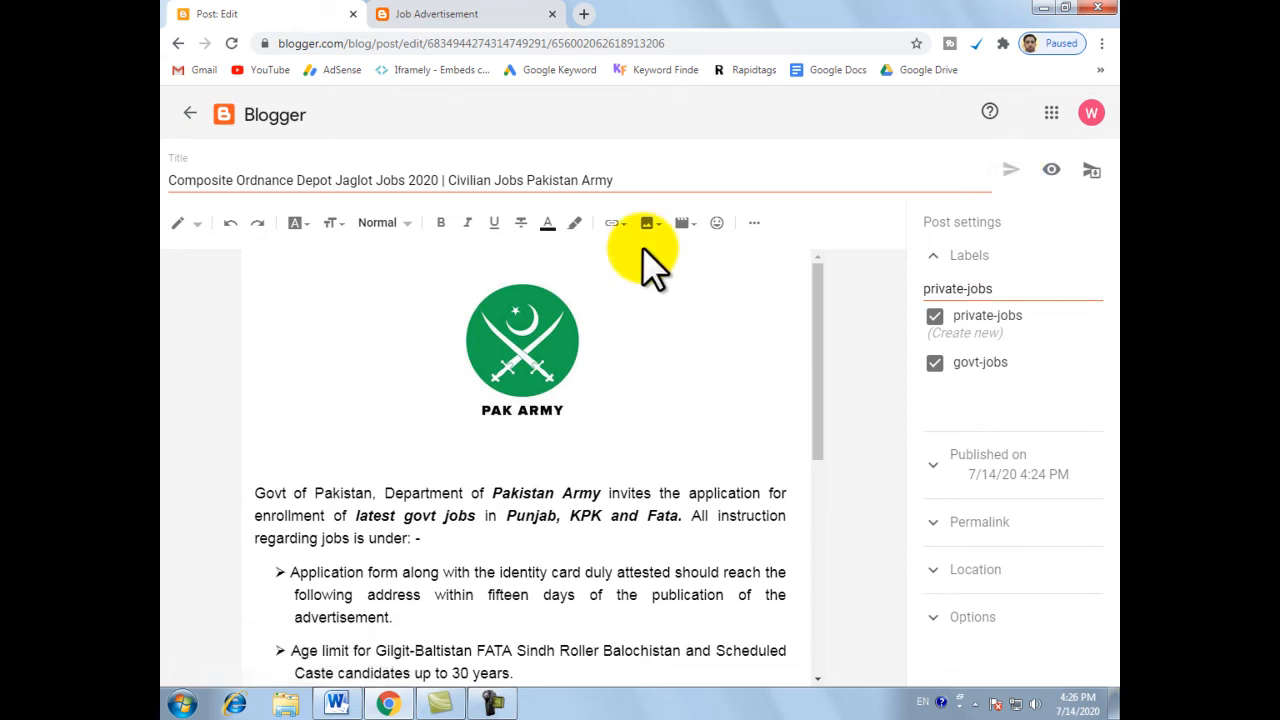
# Step: Check the post's labels in the Blogger post list and reload the blog's Private Jobs page to see its posts
pyautogui.click(186, 115)
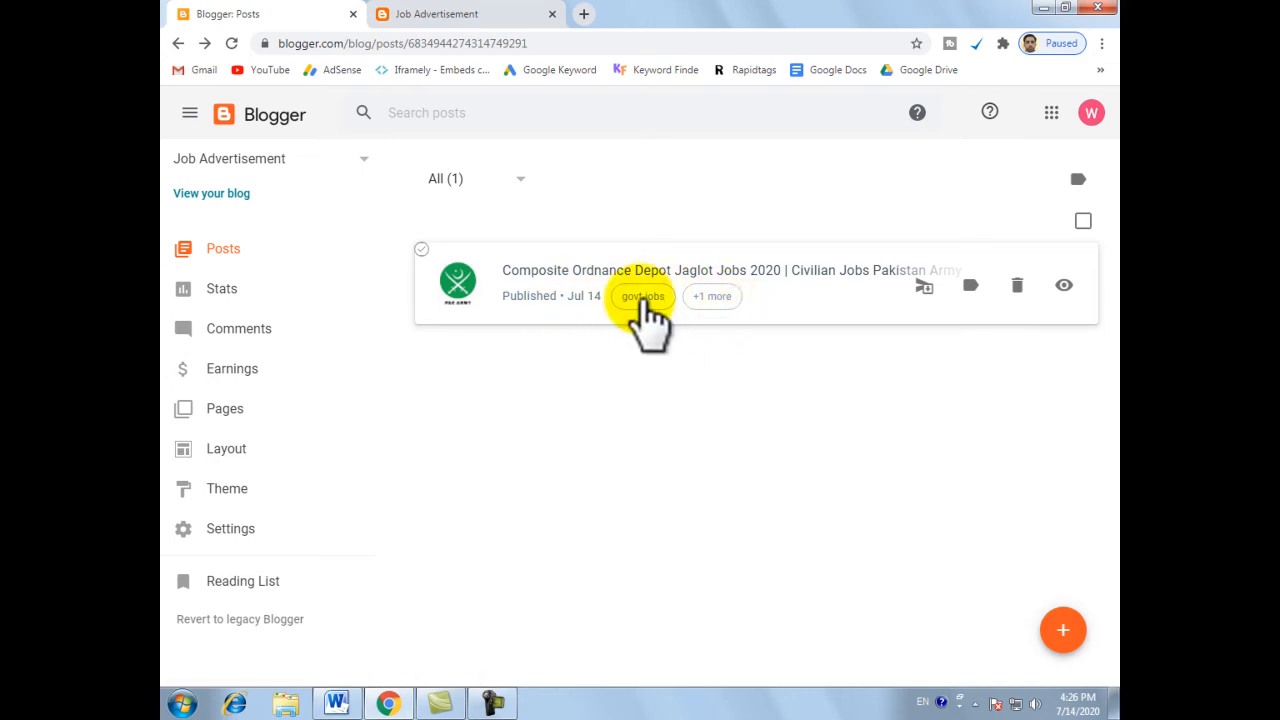
pyautogui.click(712, 296)
pyautogui.click(490, 14)
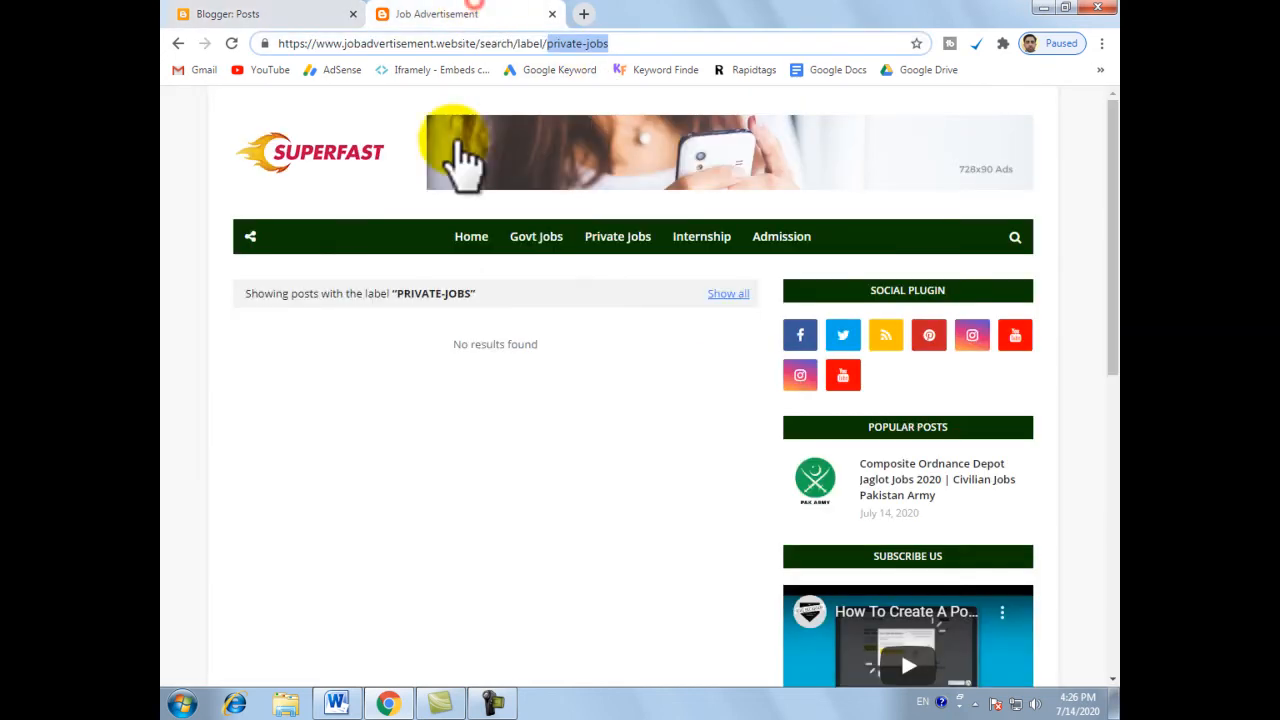
pyautogui.click(620, 242)
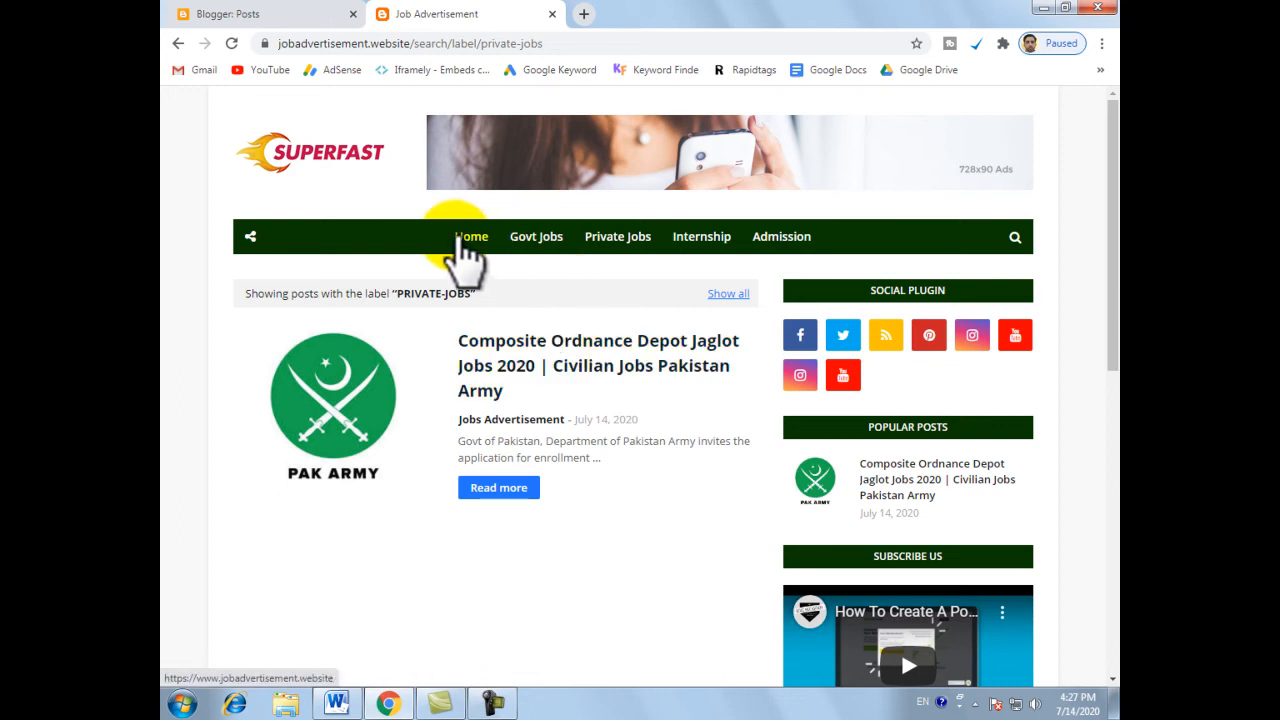
# Step: View the blog's Internship and Admission pages to read the label names in their addresses
pyautogui.click(710, 245)
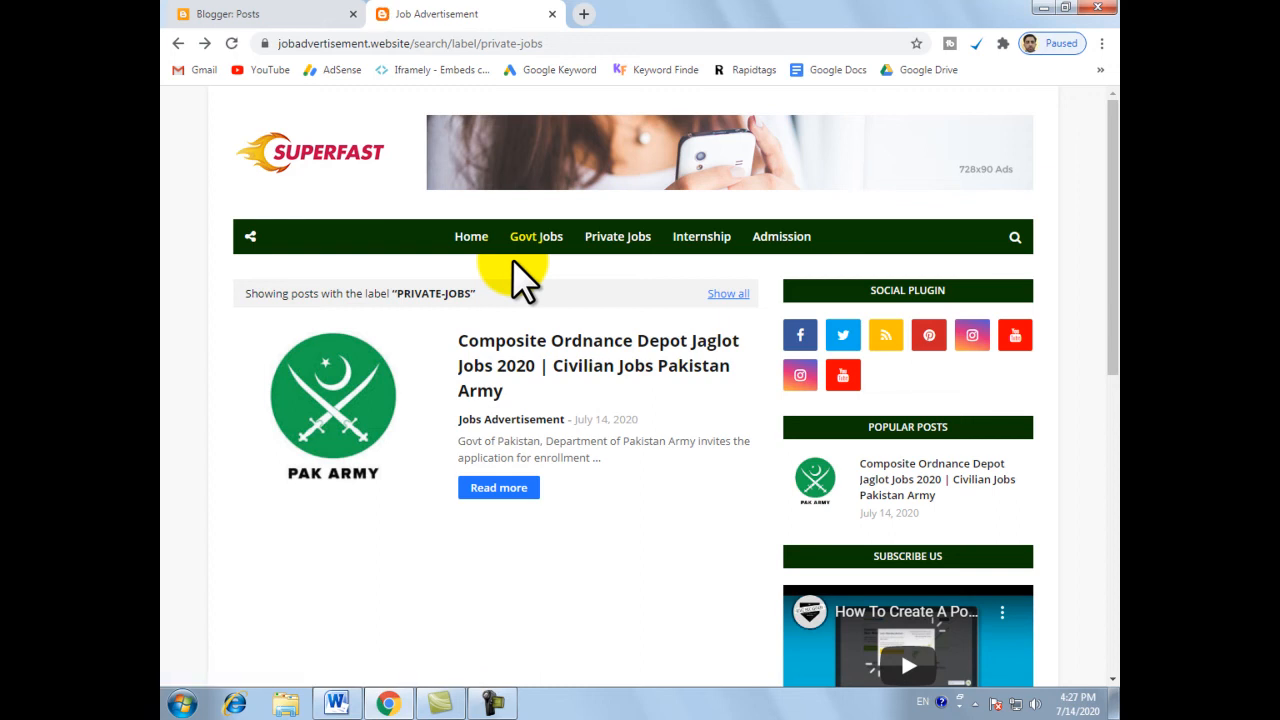
pyautogui.click(786, 242)
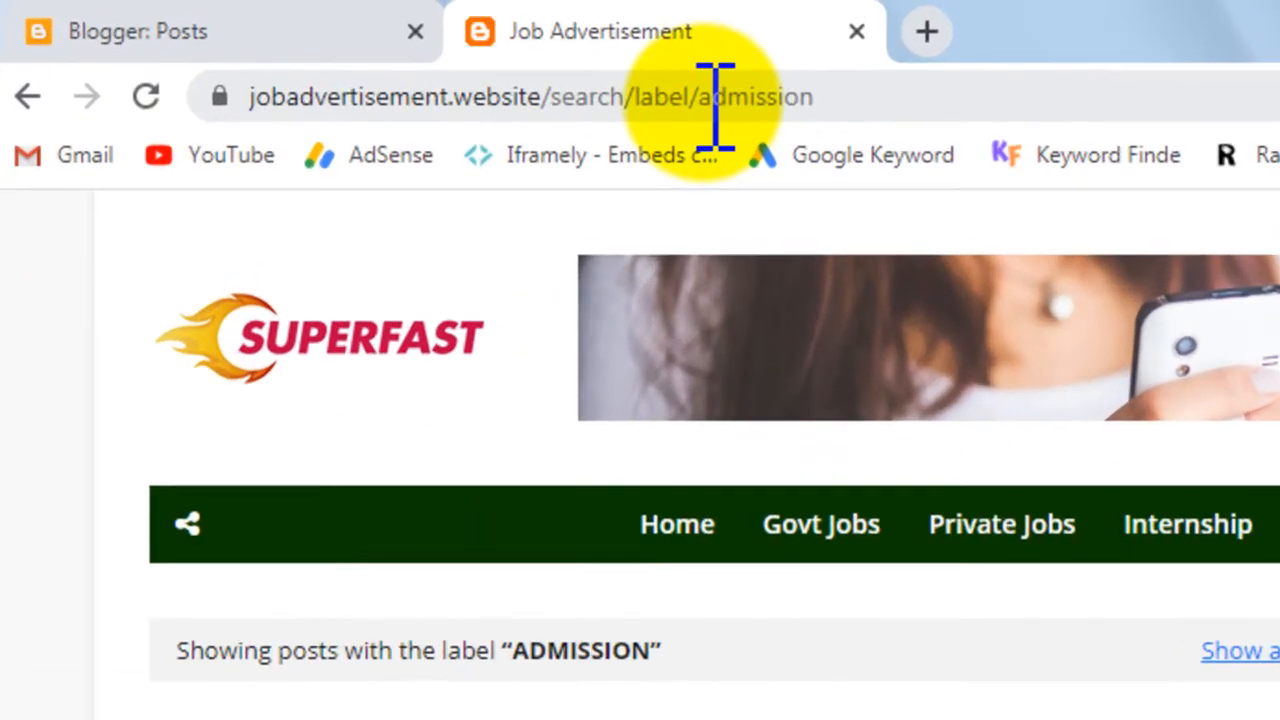
# Step: Copy the label name admission from the address of the blog's Admission page
pyautogui.moveTo(489, 44); pyautogui.dragTo(538, 44)
pyautogui.moveTo(811, 96); pyautogui.dragTo(862, 120)
pyautogui.hotkey('ctrl', 'c')
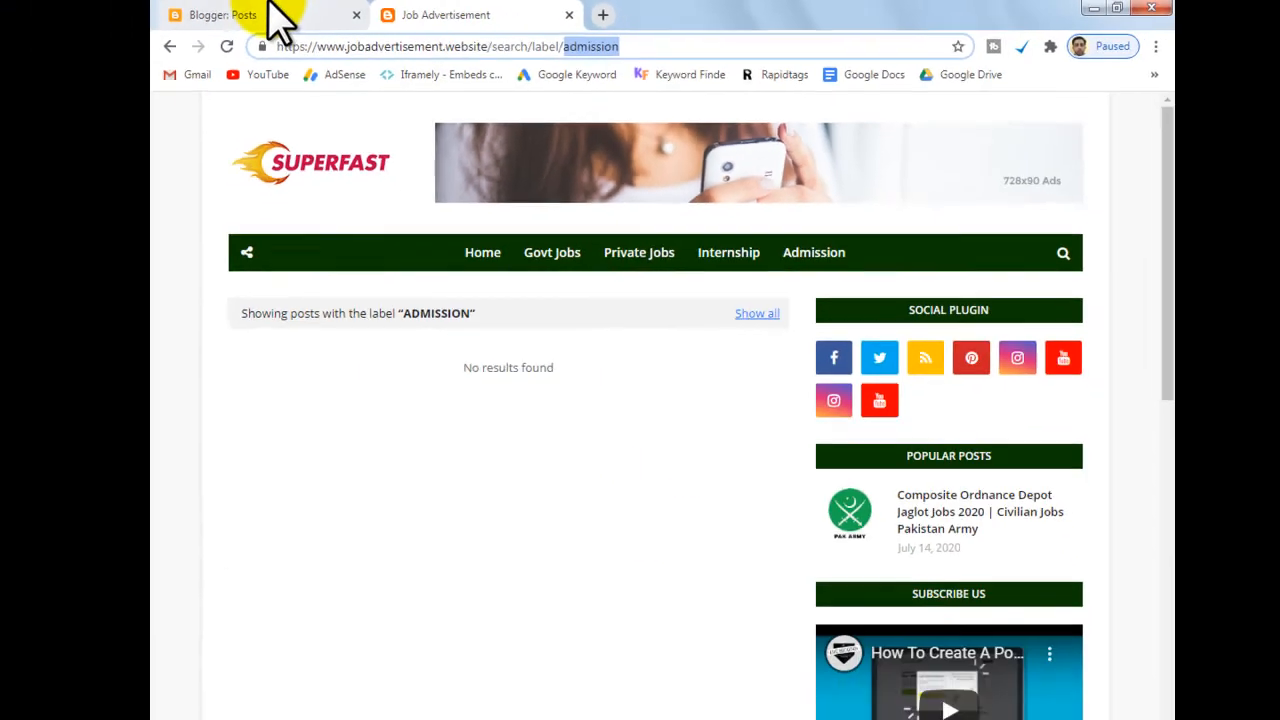
# Step: Create a new Blogger post titled Admission with the text "Admission is opened." and enlarge that text
pyautogui.click(254, 31)
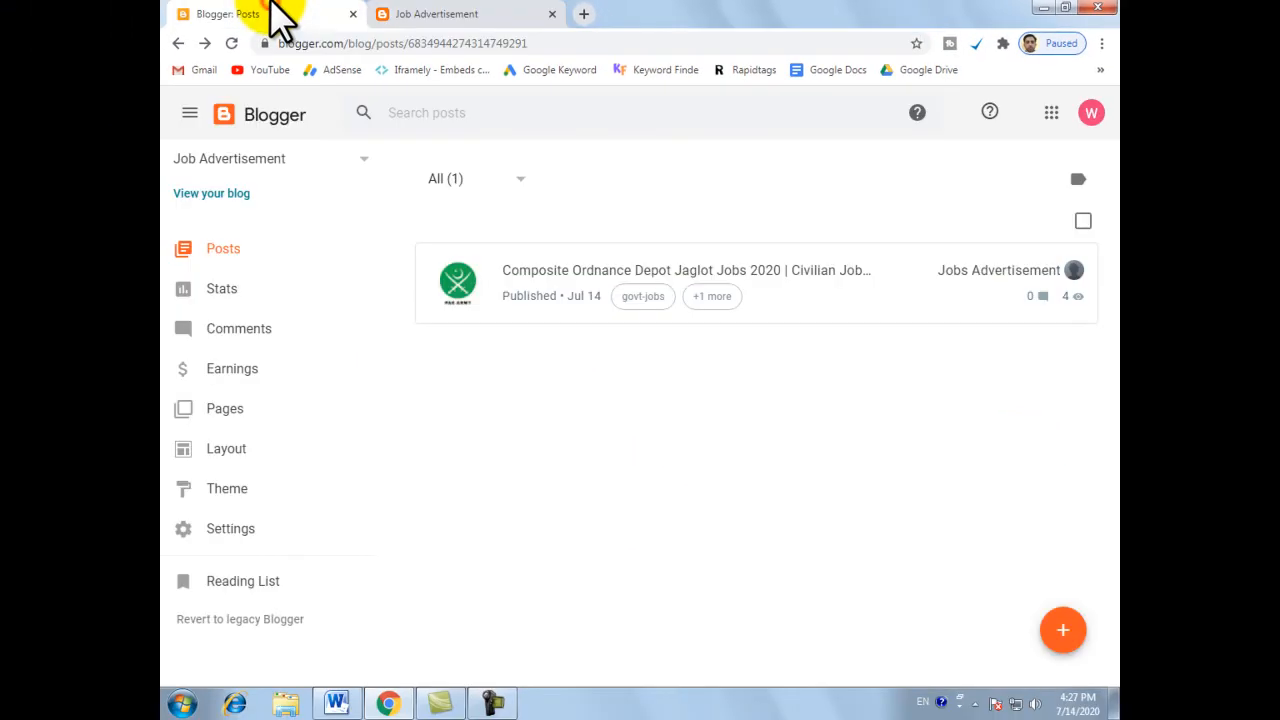
pyautogui.click(1068, 632)
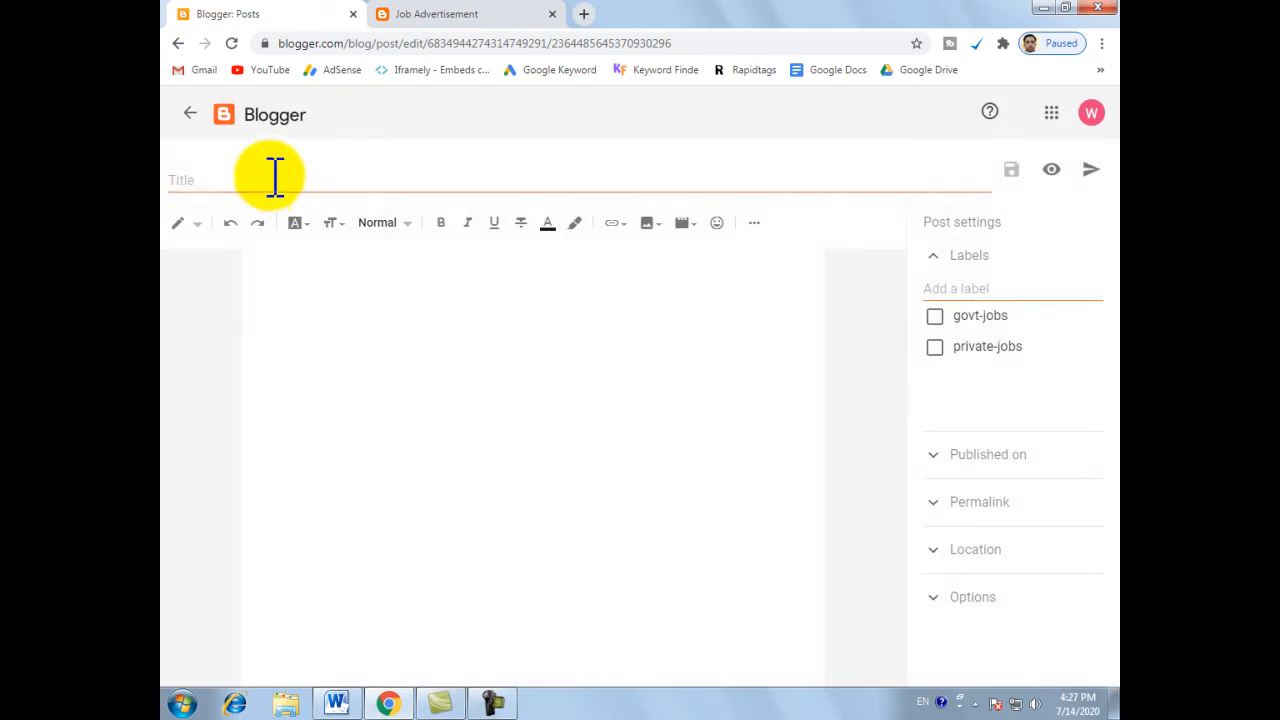
pyautogui.click(271, 180)
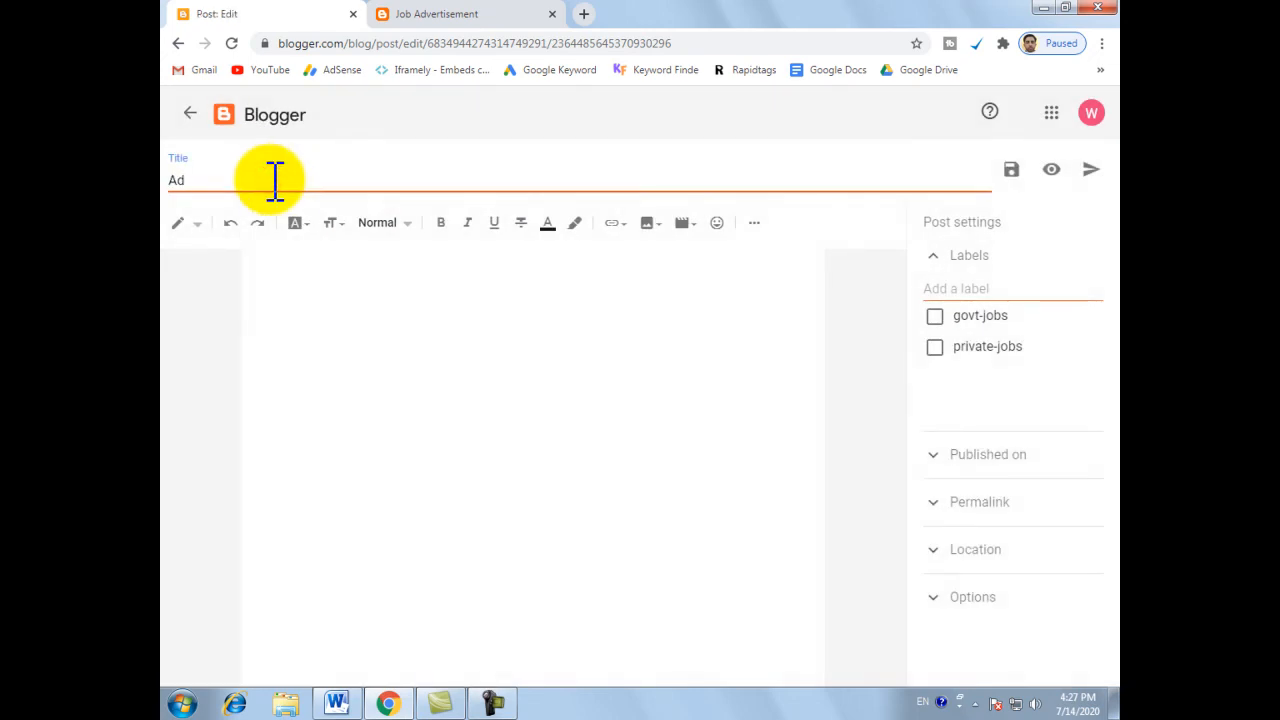
pyautogui.click(412, 311)
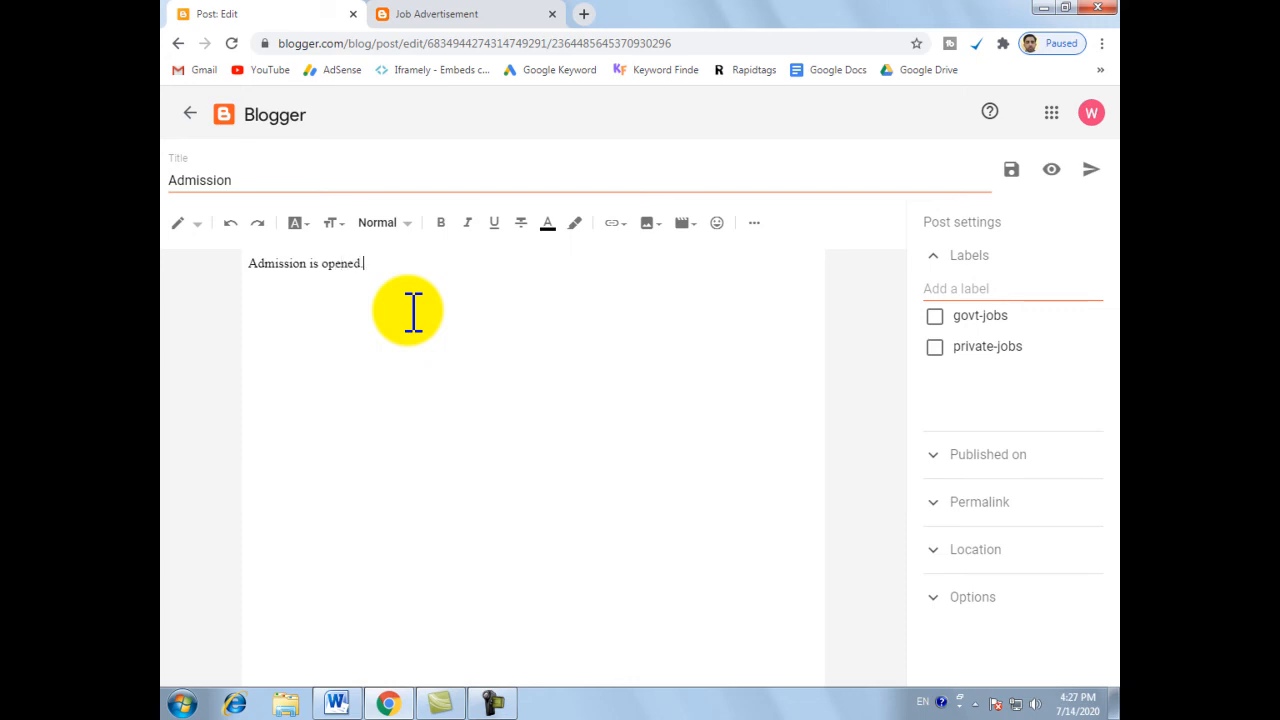
pyautogui.hotkey('ctrl', 'a')
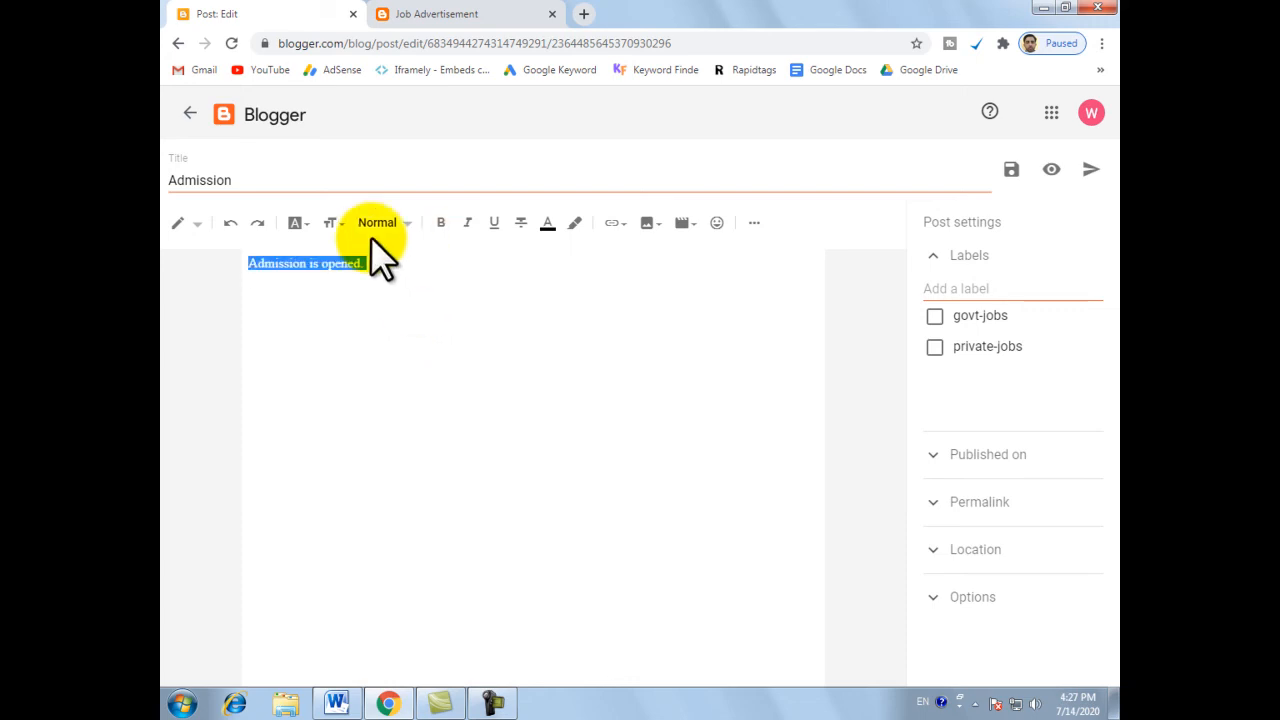
pyautogui.click(338, 224)
pyautogui.click(362, 395)
pyautogui.click(444, 371)
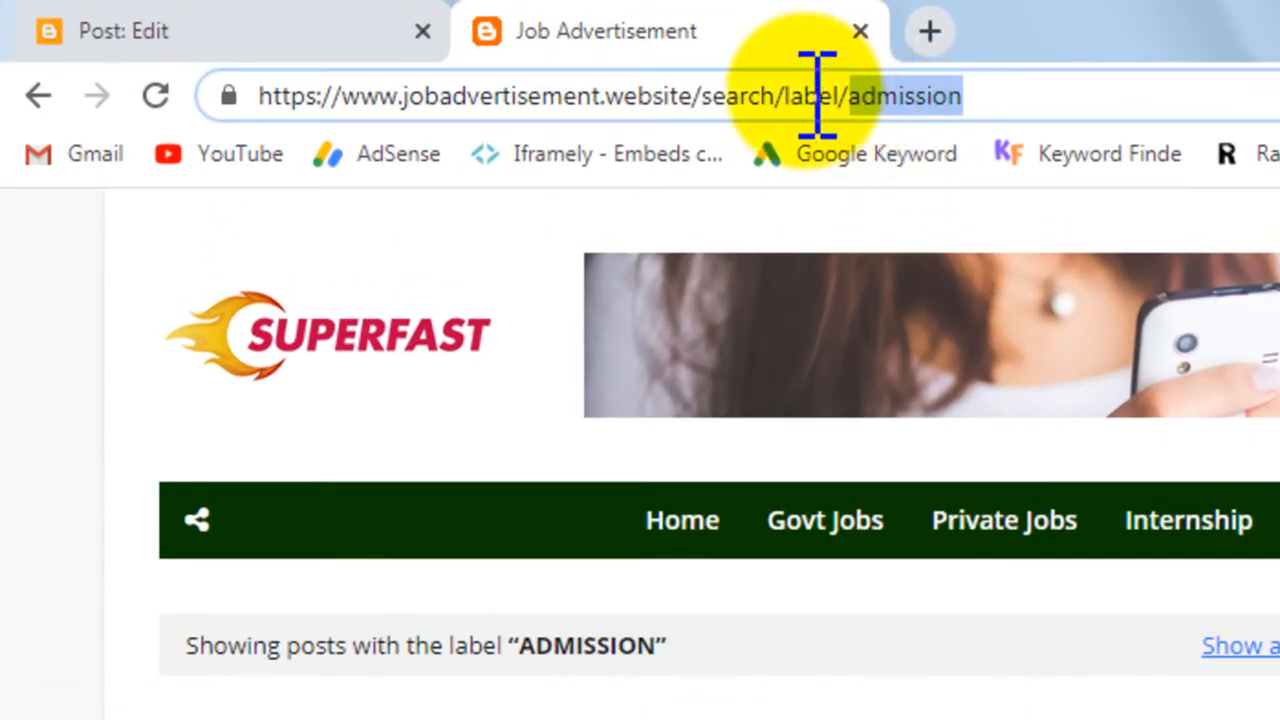
# Step: Add the copied name admission as a new label on the Admission post and publish the post
pyautogui.click(230, 30)
pyautogui.click(977, 285)
pyautogui.hotkey('ctrl', 'v')
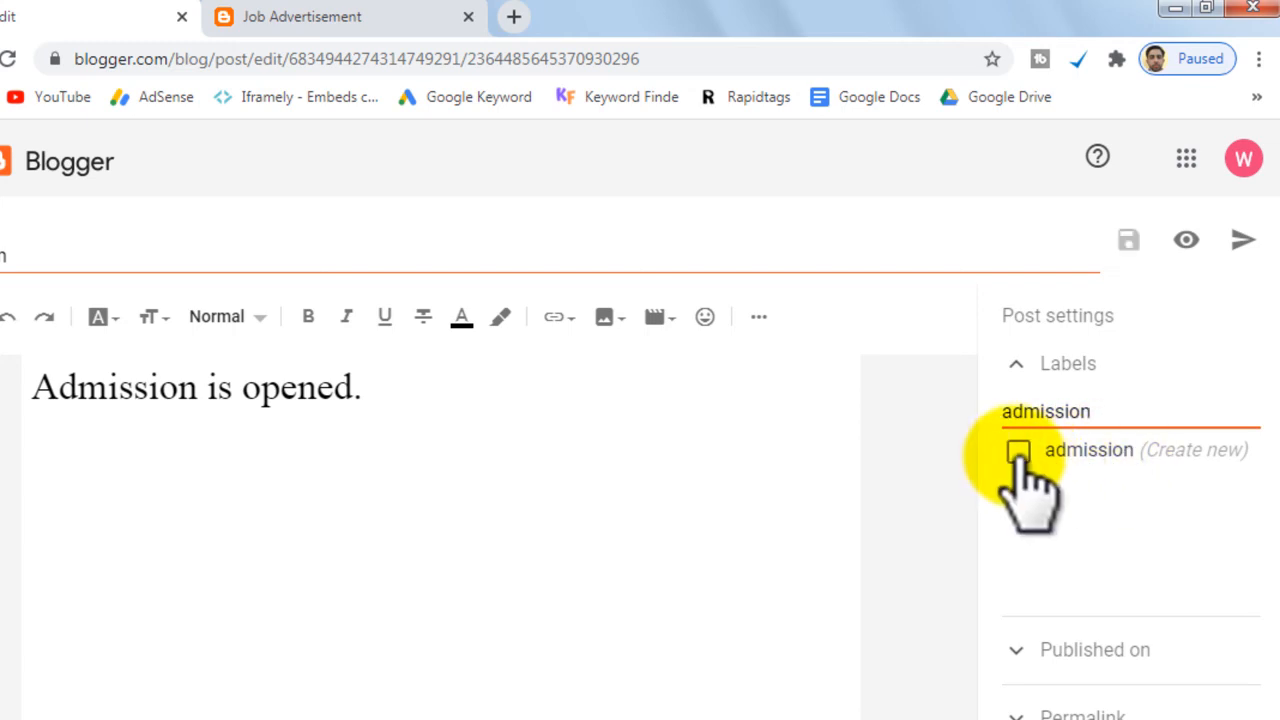
pyautogui.click(1019, 452)
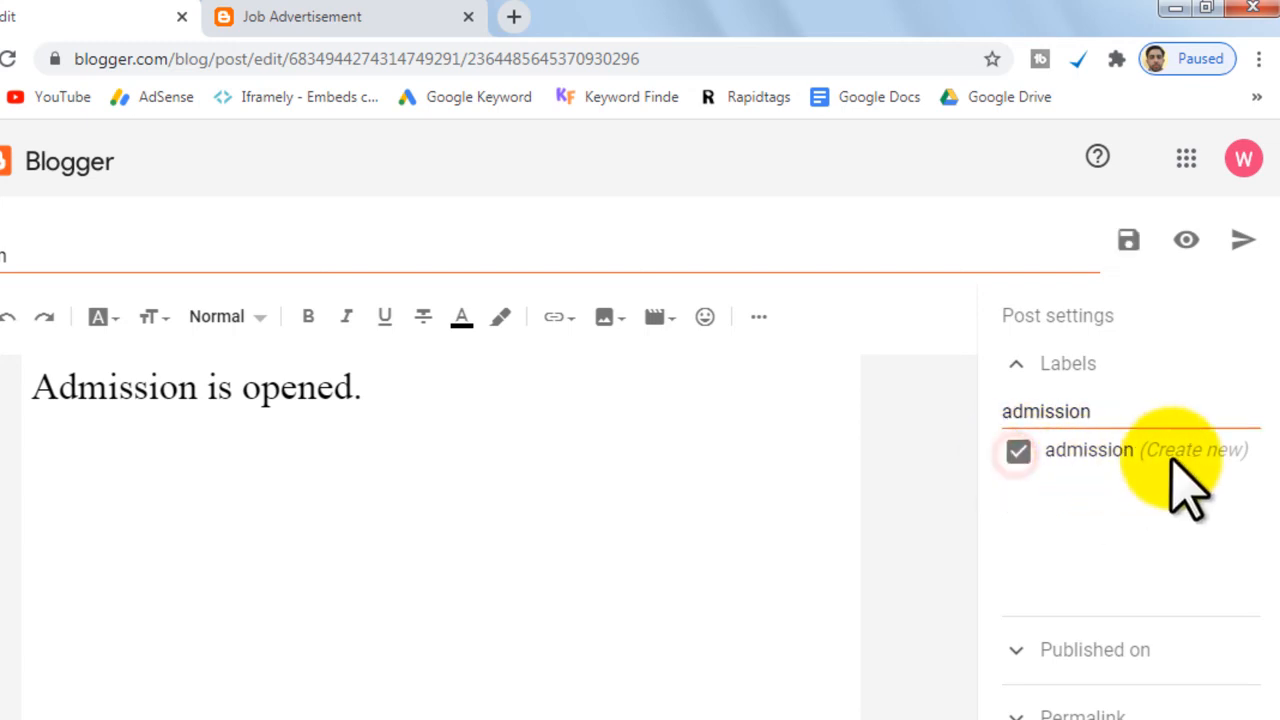
pyautogui.click(1245, 250)
pyautogui.click(686, 606)
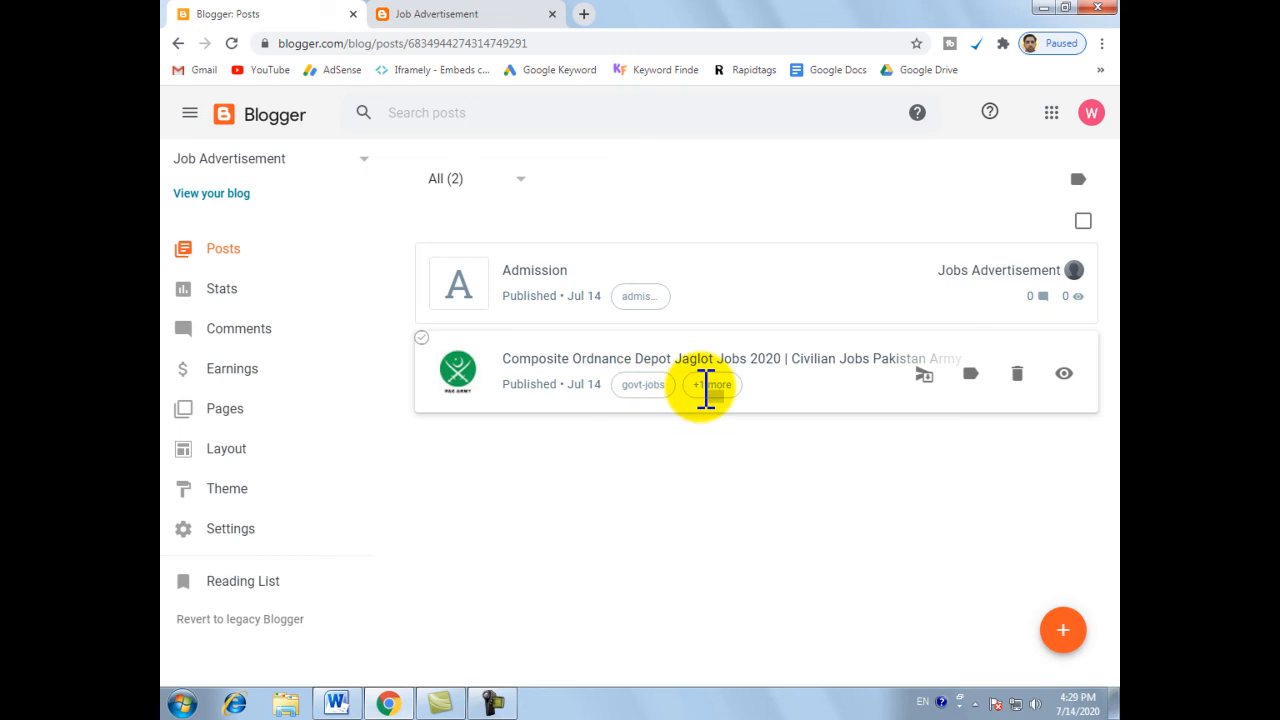
# Step: Reload the blog's Admission page and open the Admission post from it
pyautogui.click(480, 14)
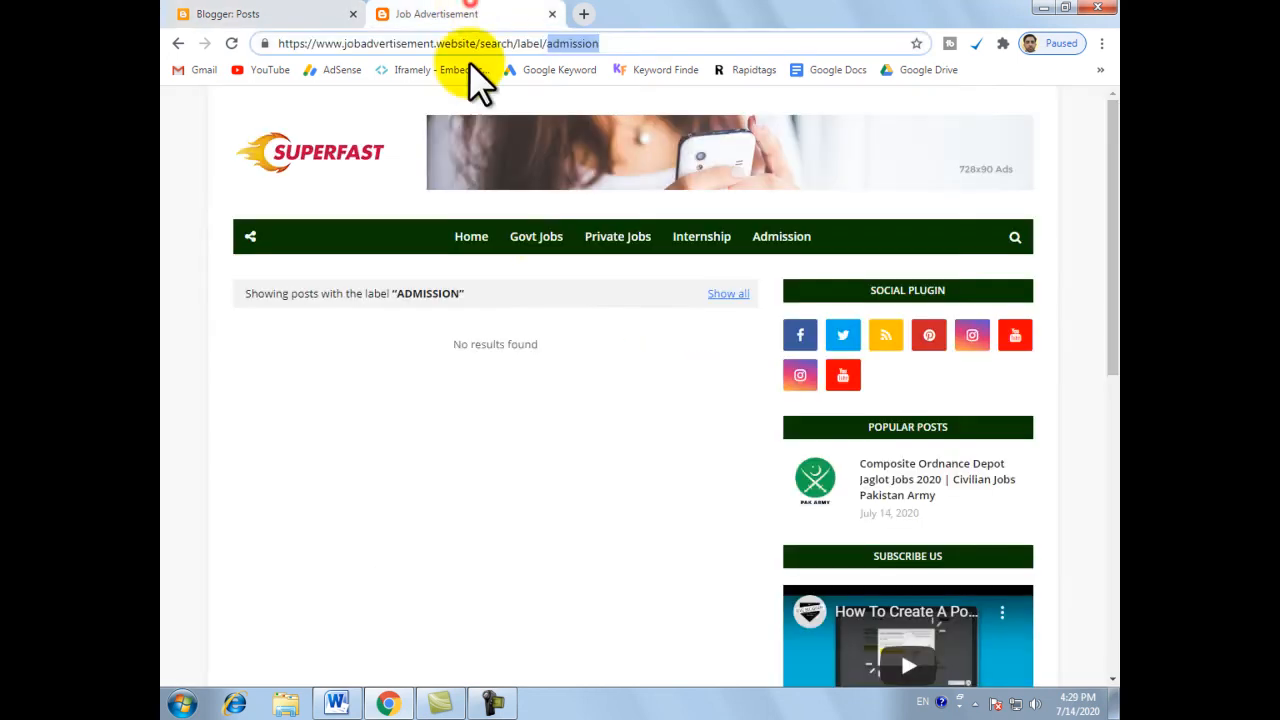
pyautogui.click(787, 247)
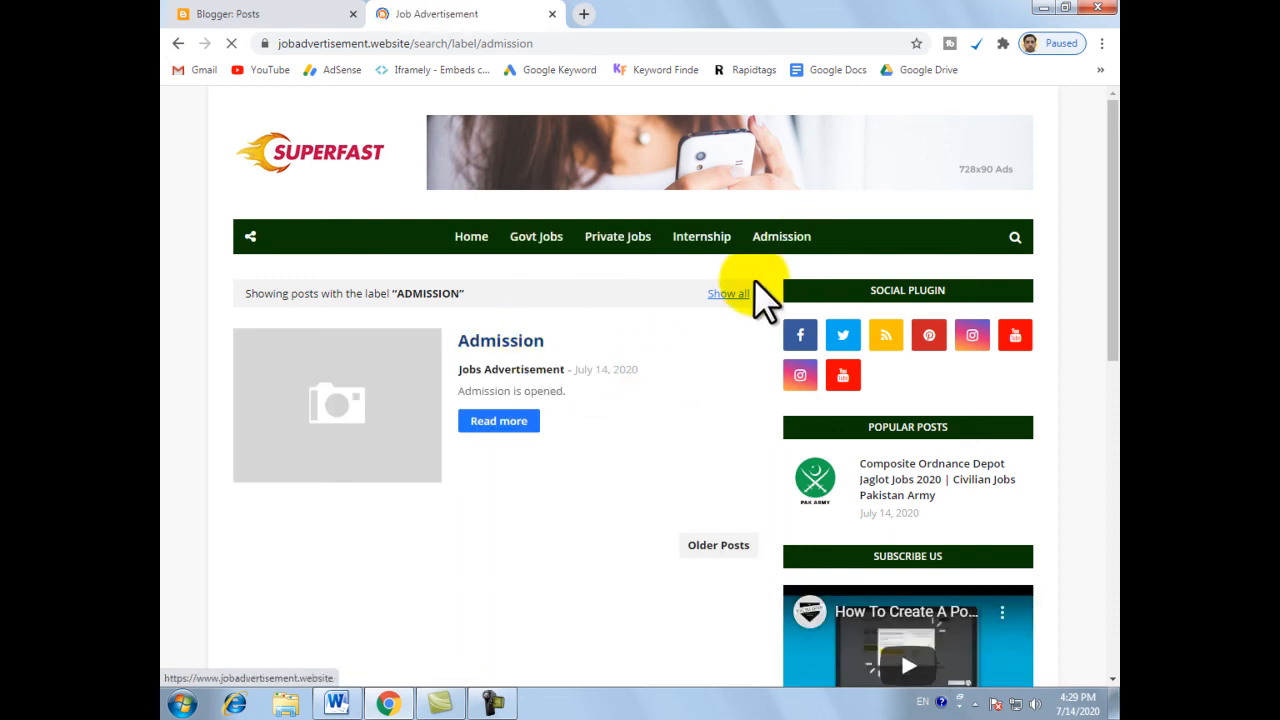
pyautogui.click(538, 338)
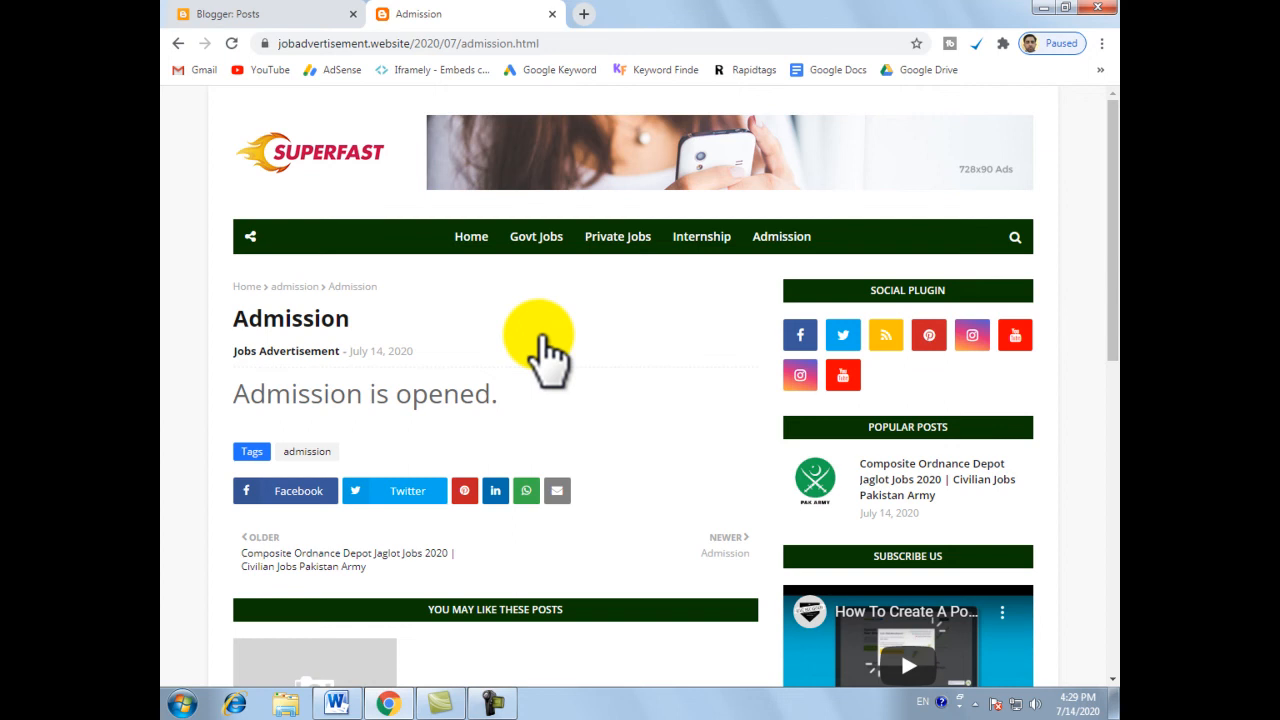
# Step: Return to Blogger and create another post titled "new Govt Jobs"
pyautogui.click(280, 14)
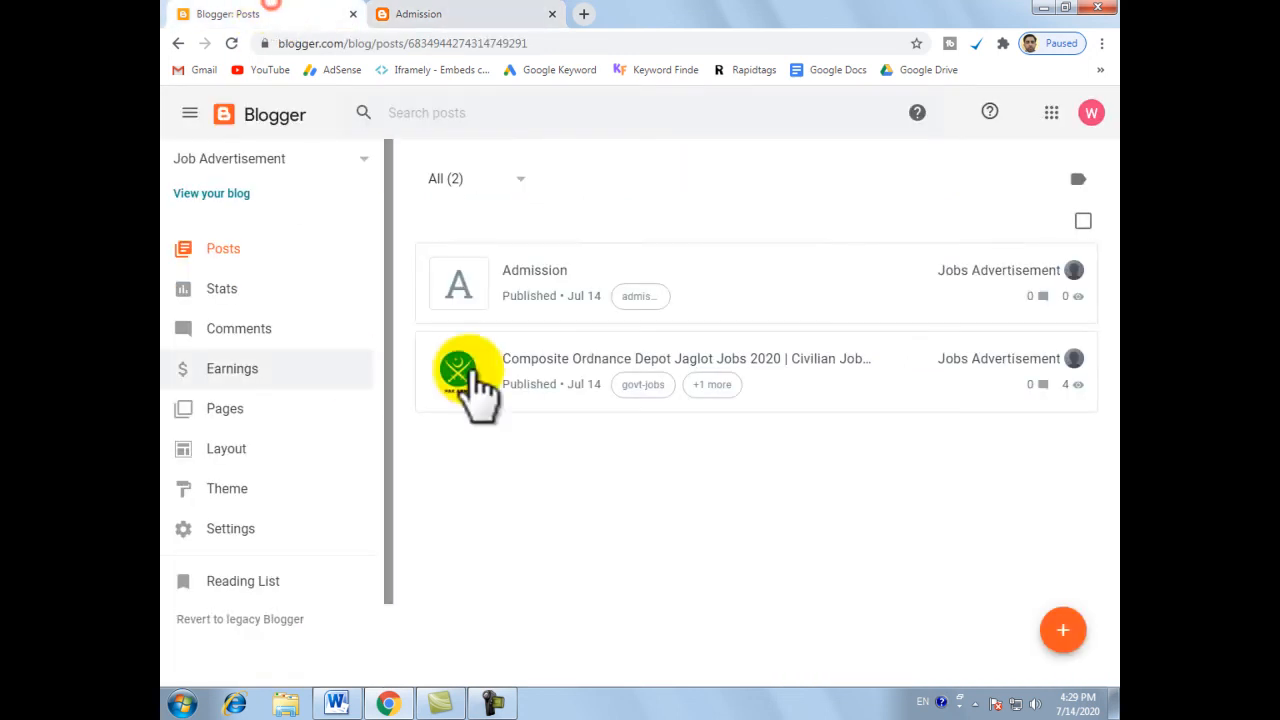
pyautogui.click(1063, 630)
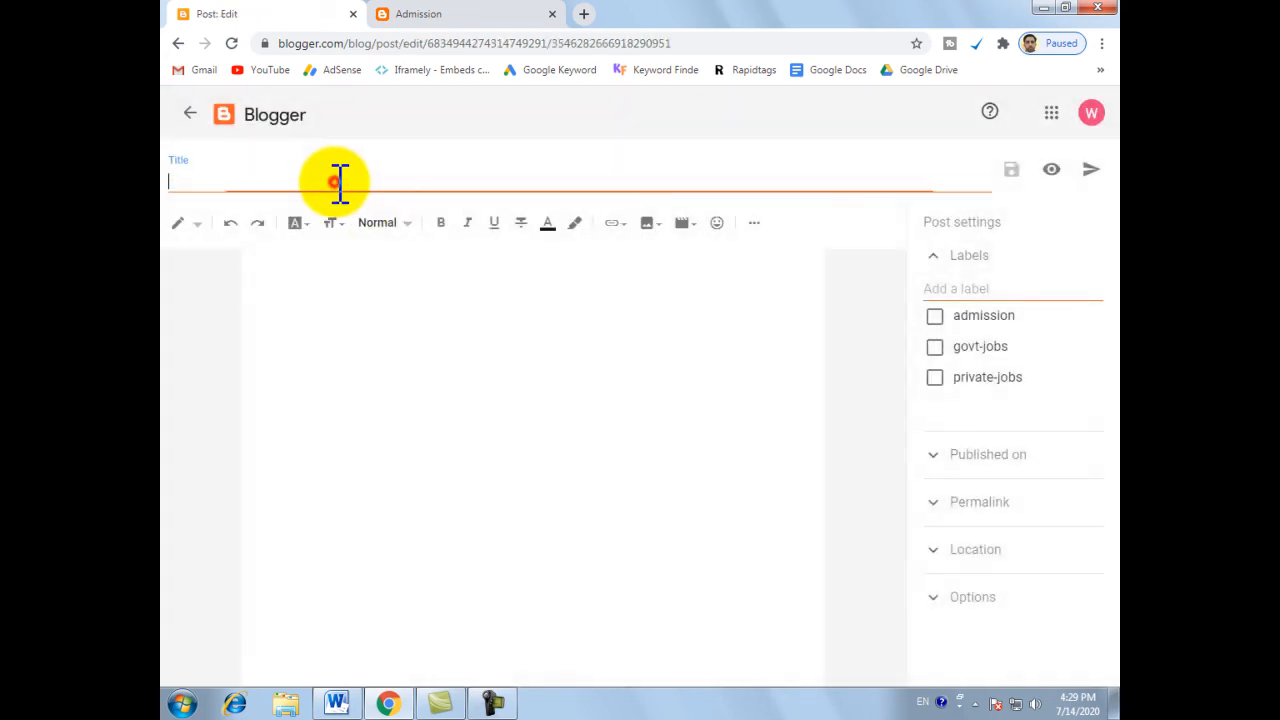
pyautogui.click(338, 181)
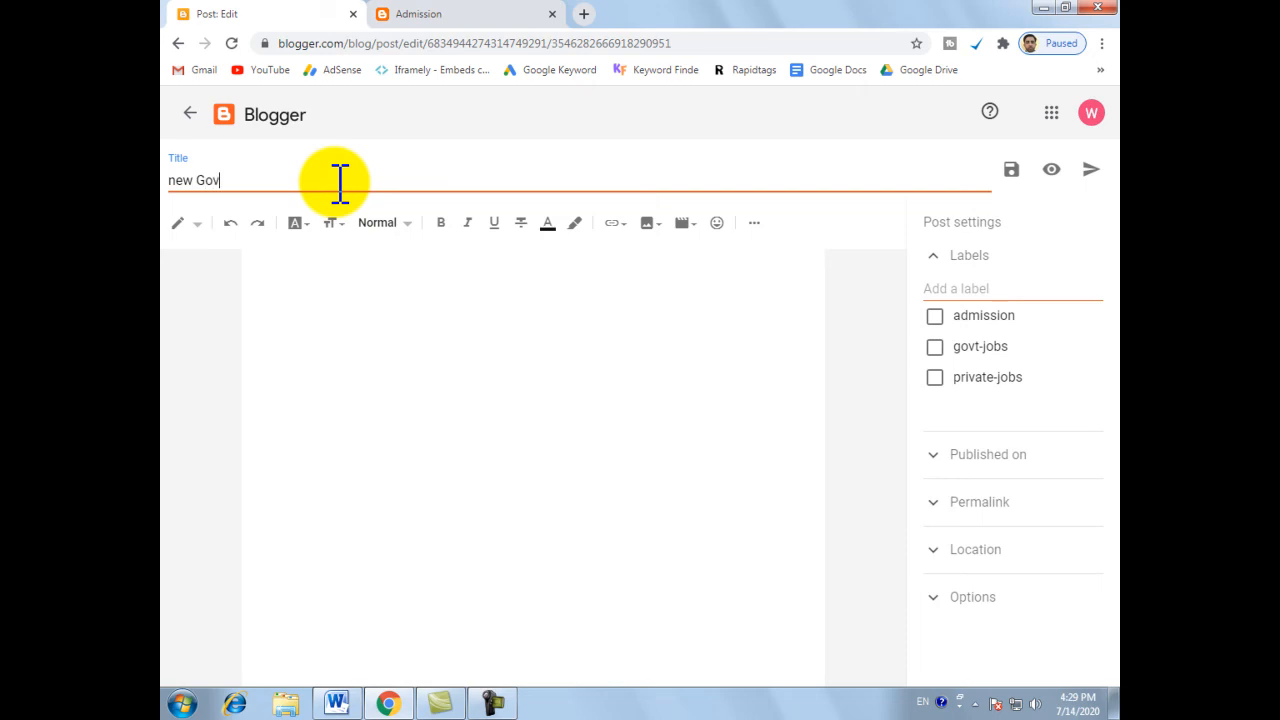
pyautogui.write('new Govt Jobs')
pyautogui.click(379, 303)
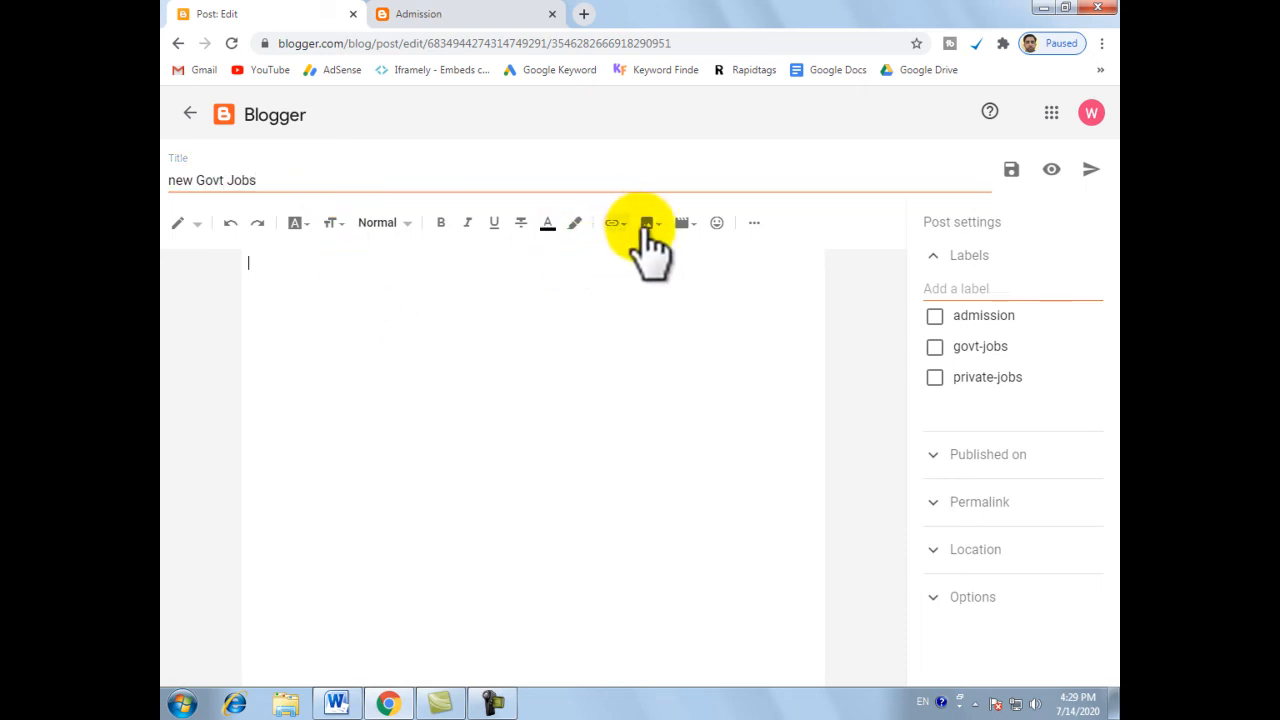
# Step: Upload the Composite Ordnance job advertisement image from the Desktop and insert it into the post body
pyautogui.click(647, 226)
pyautogui.click(712, 262)
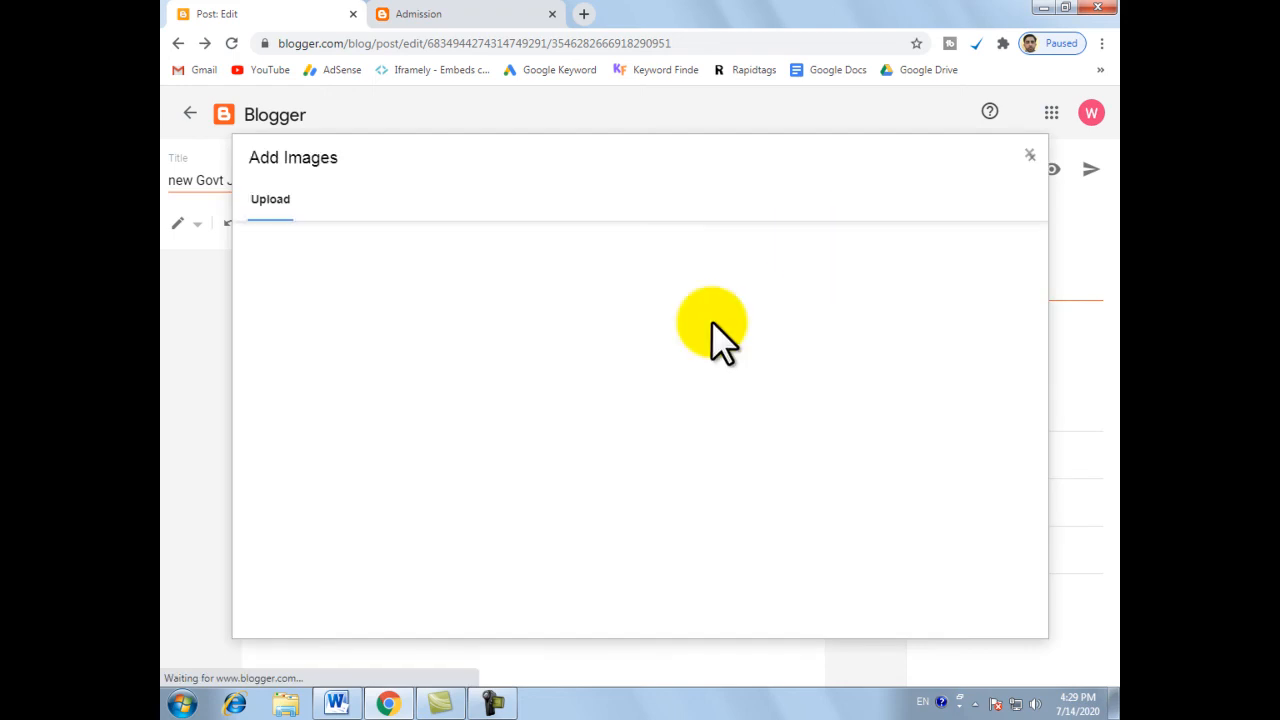
pyautogui.click(303, 245)
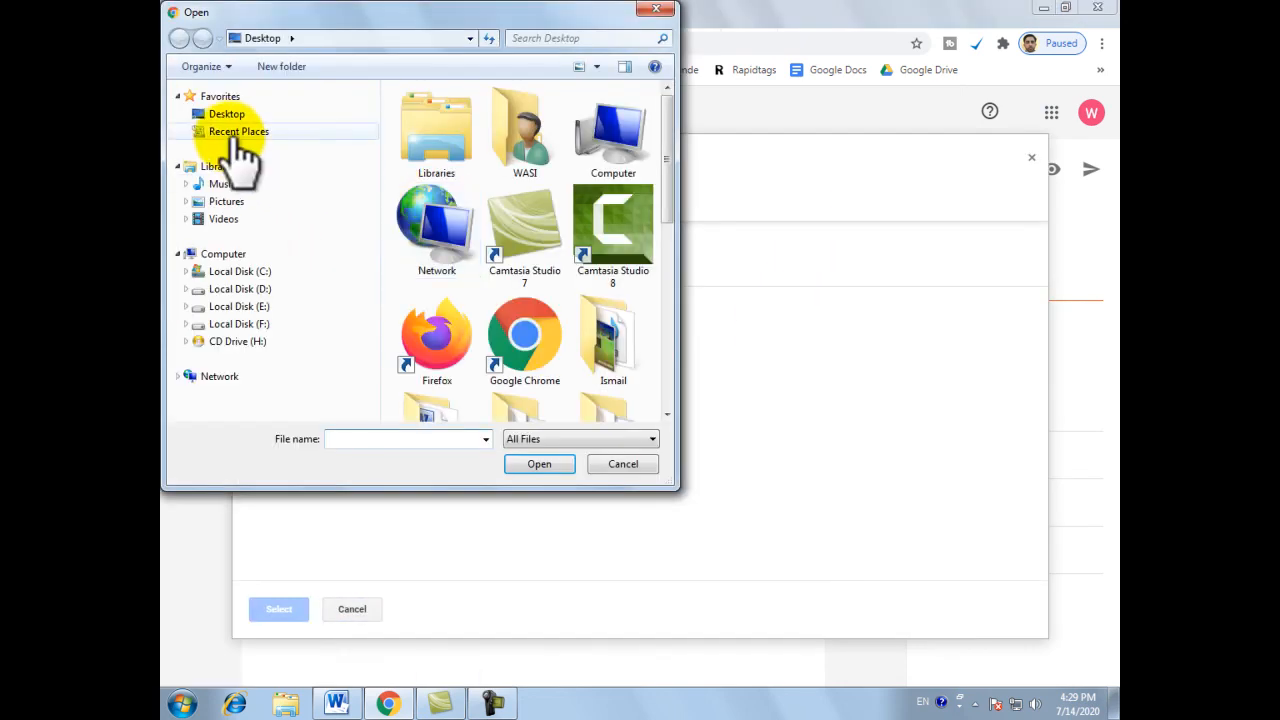
pyautogui.click(224, 114)
pyautogui.moveTo(667, 142); pyautogui.dragTo(667, 268)
pyautogui.doubleClick(615, 155)
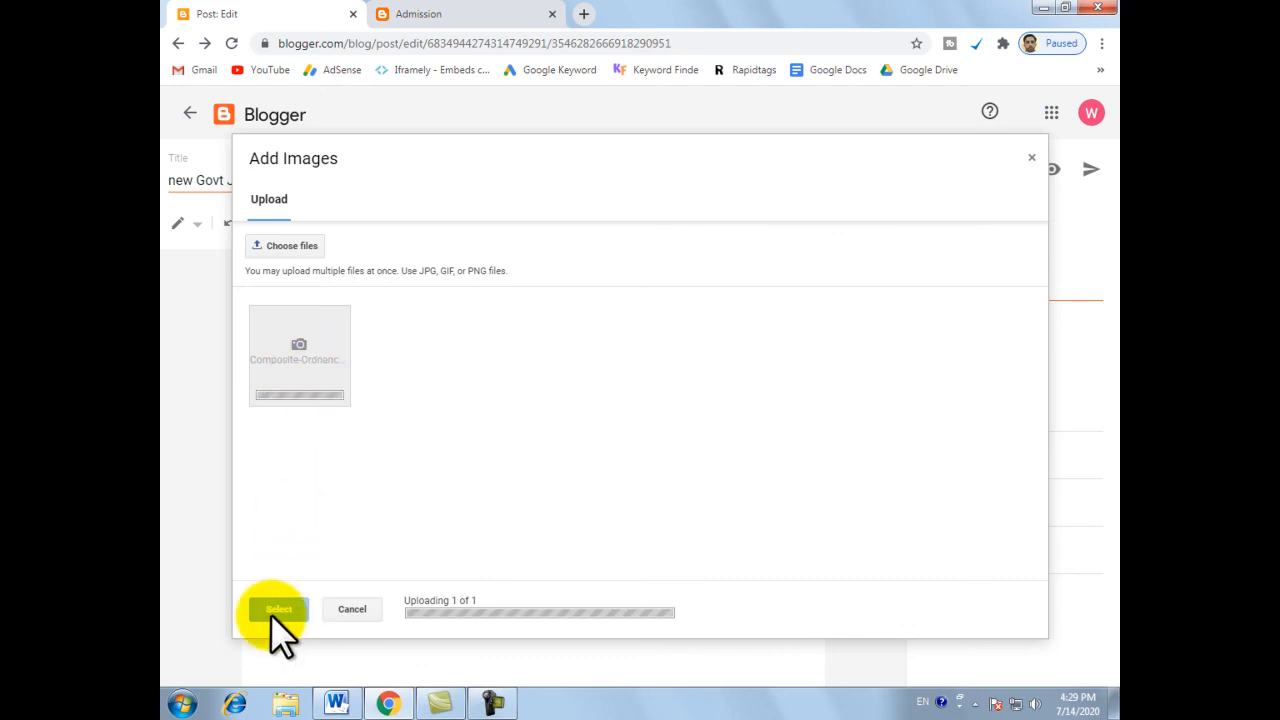
pyautogui.click(270, 355)
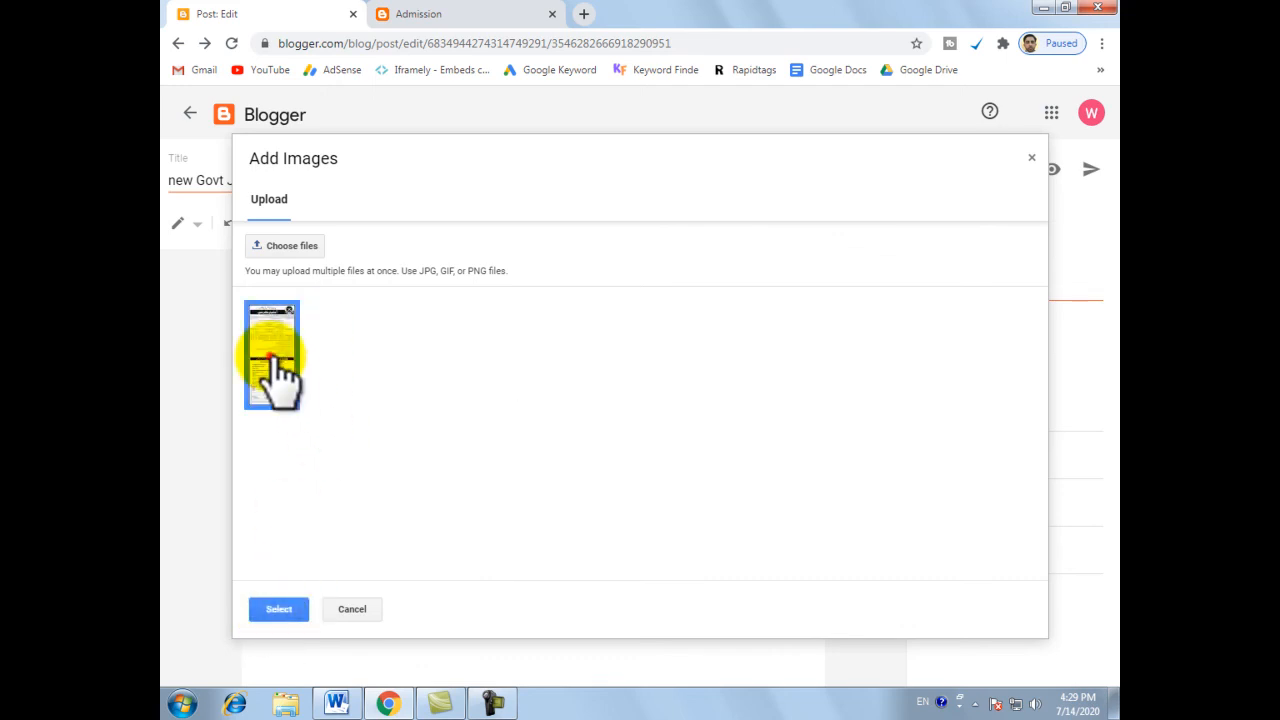
pyautogui.click(280, 610)
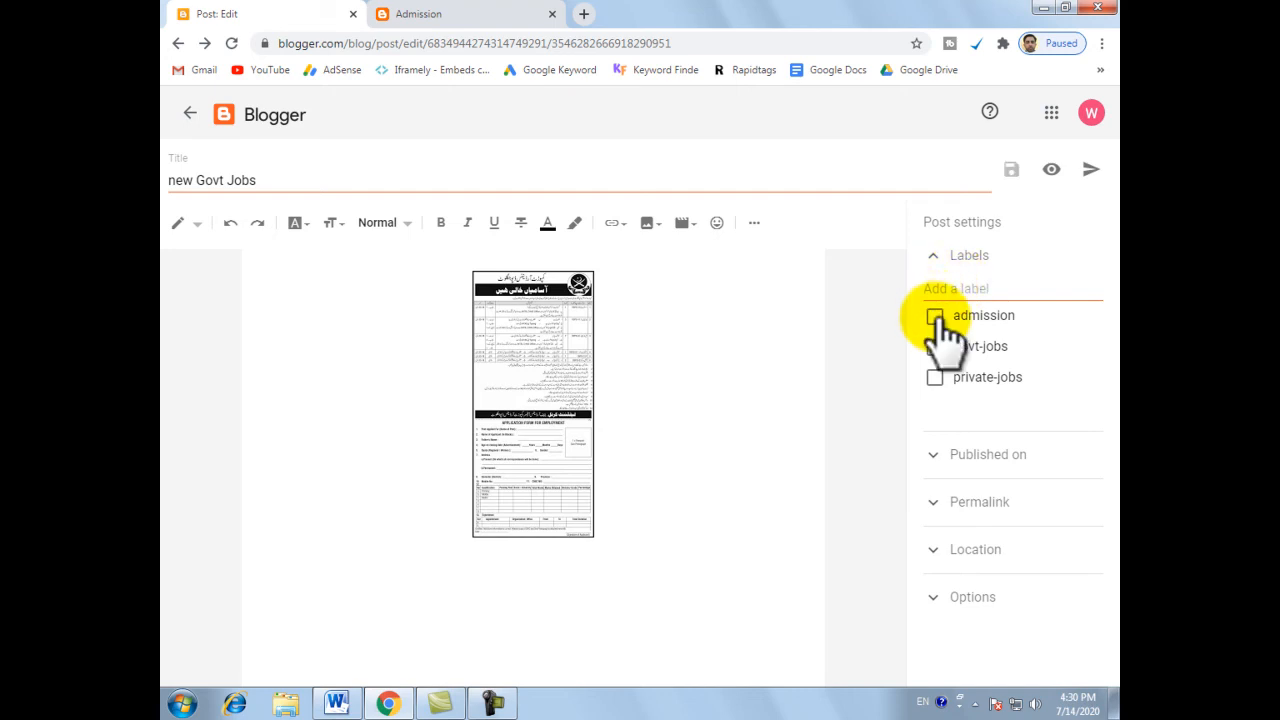
# Step: Assign the existing label govt-jobs to the new Govt Jobs post and publish it
pyautogui.click(441, 14)
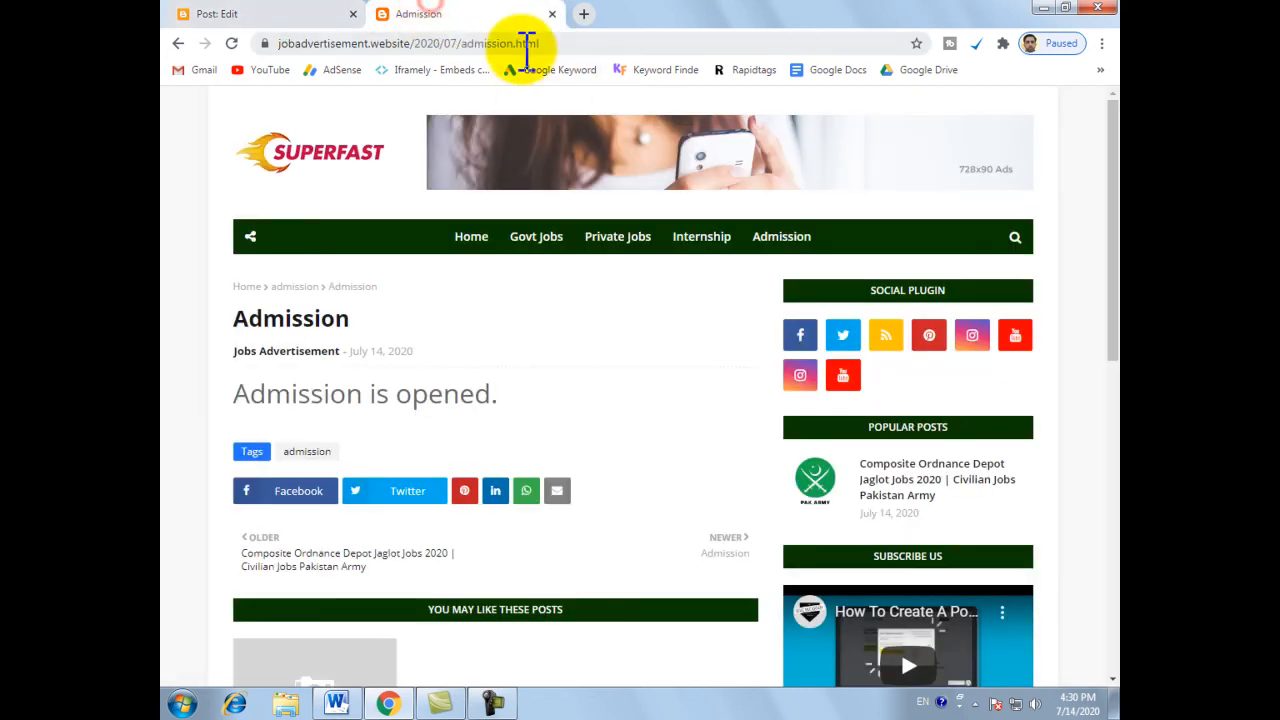
pyautogui.click(250, 14)
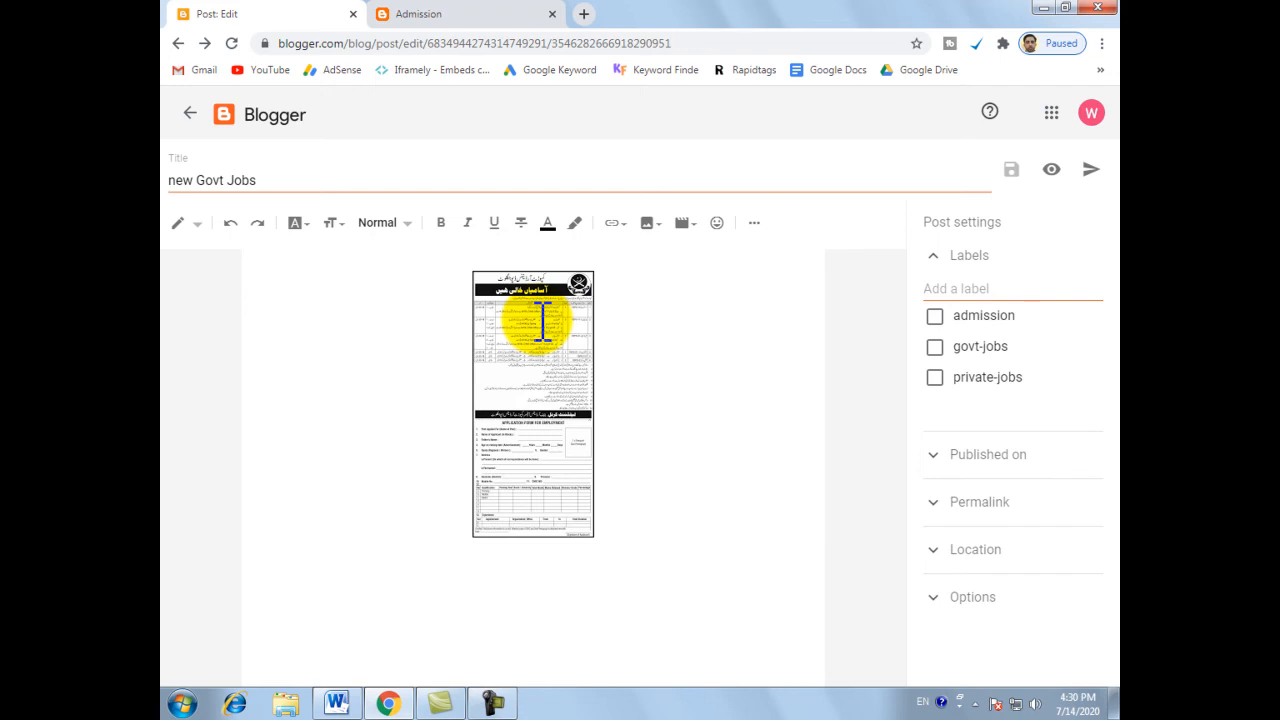
pyautogui.click(936, 347)
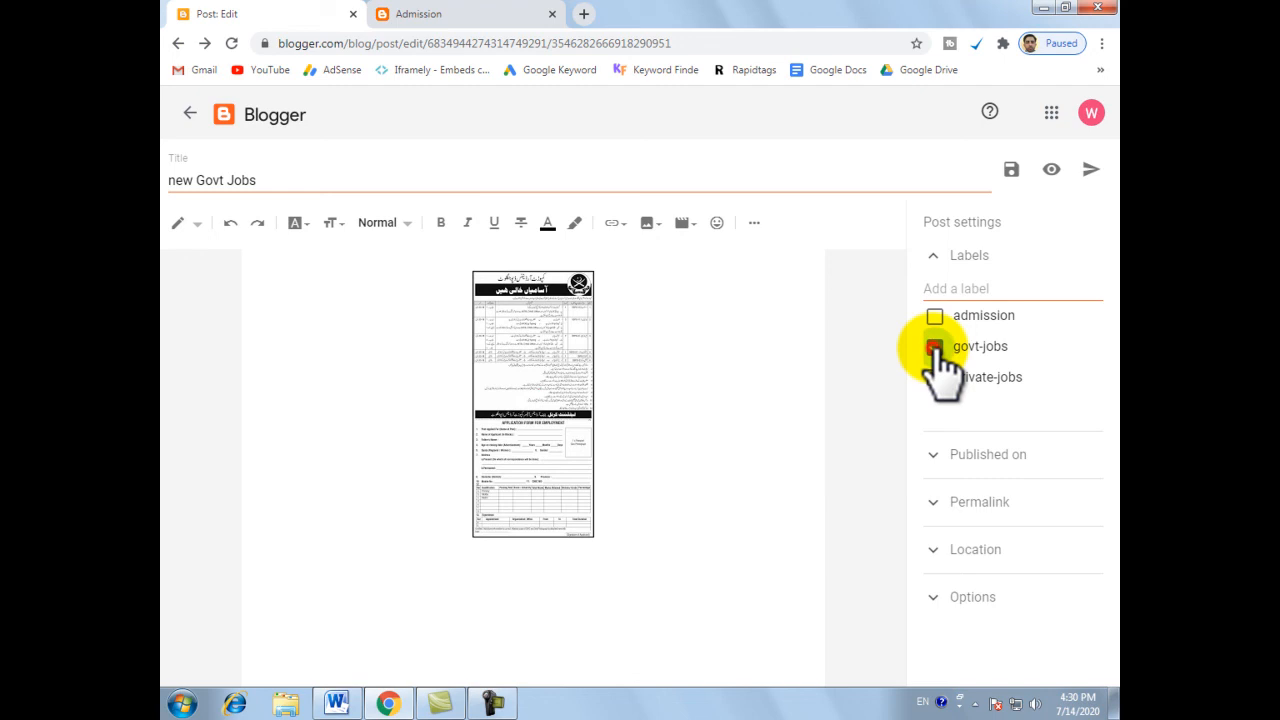
pyautogui.click(1092, 170)
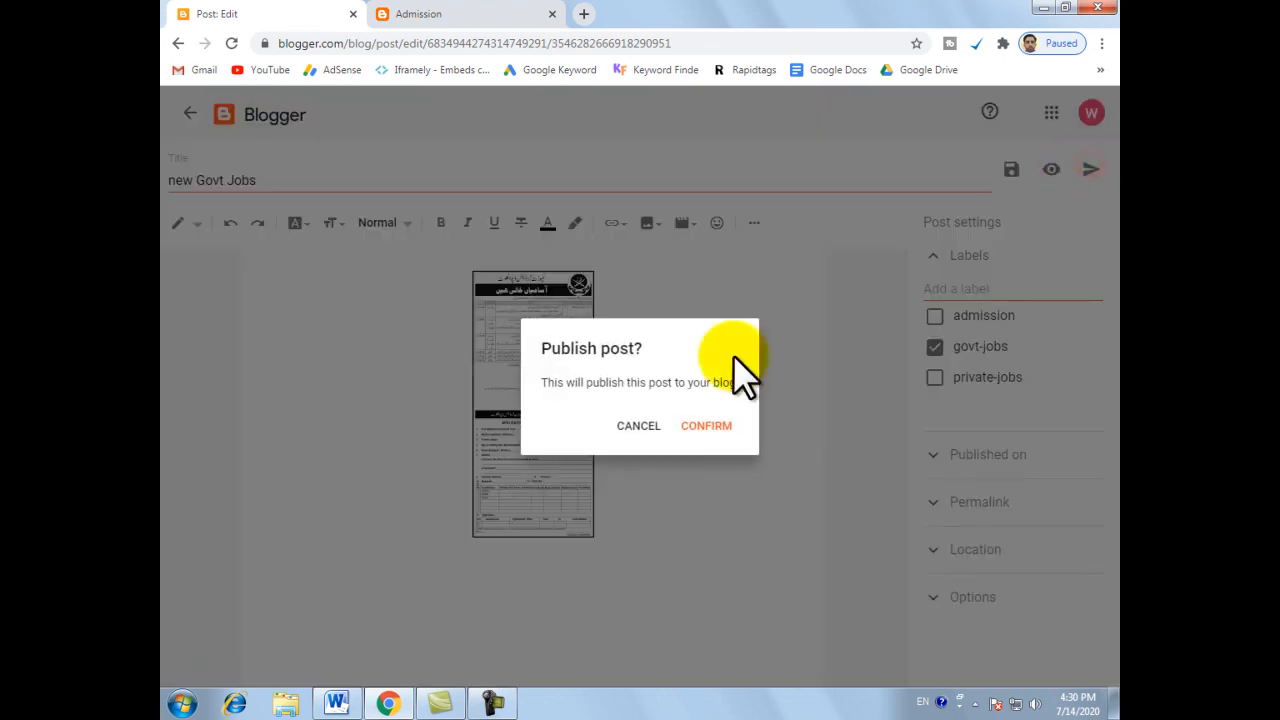
pyautogui.moveTo(540, 348); pyautogui.dragTo(630, 348)
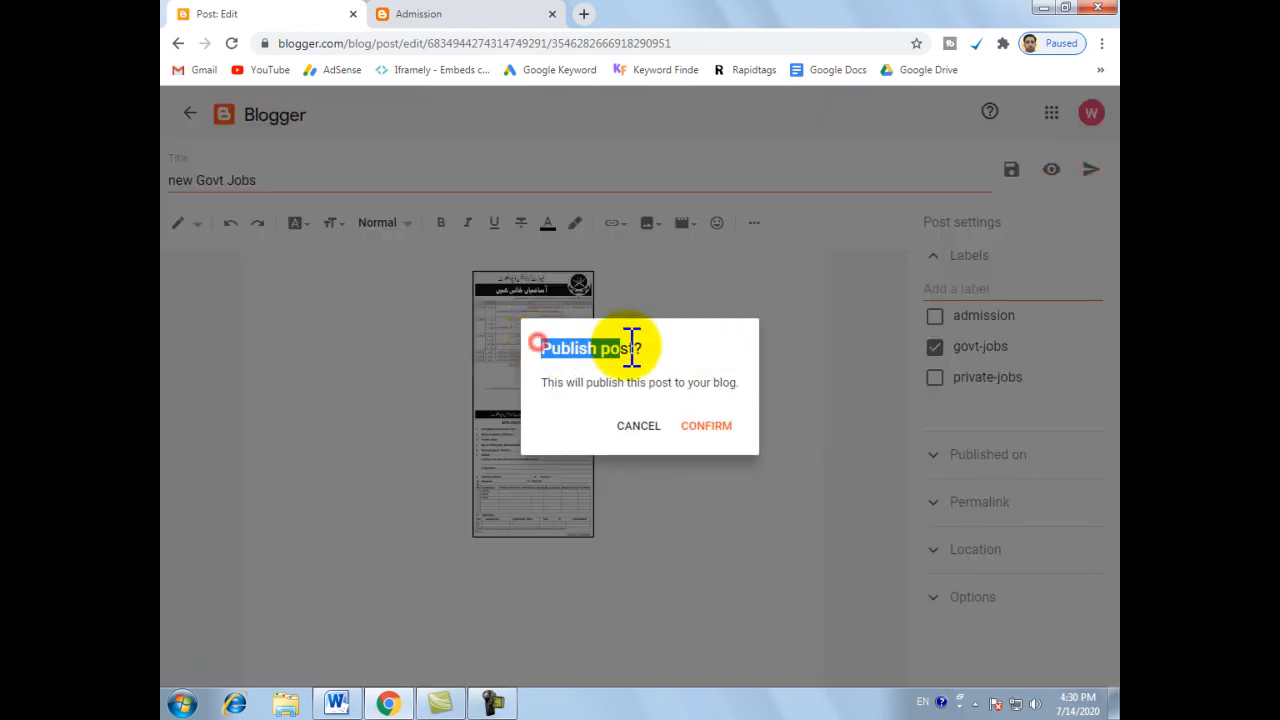
pyautogui.click(710, 428)
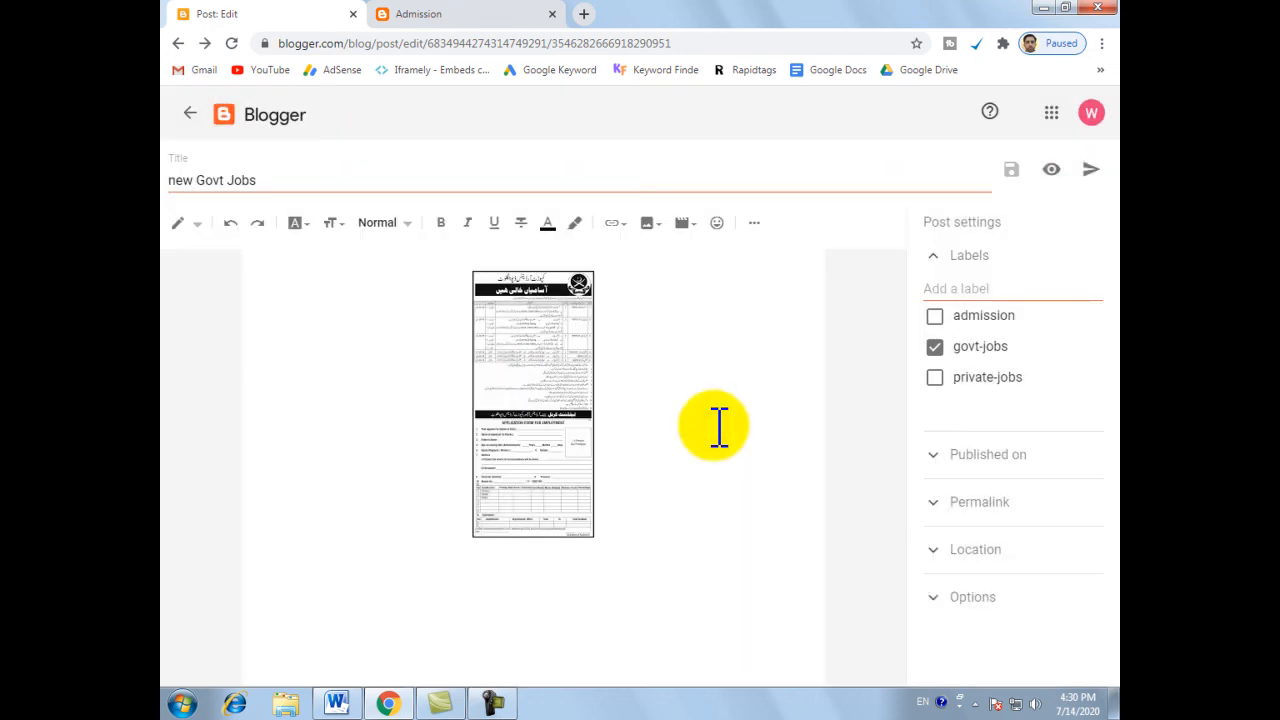
# Step: Open the blog's home page and look for the newly published new Govt Jobs post
pyautogui.click(468, 14)
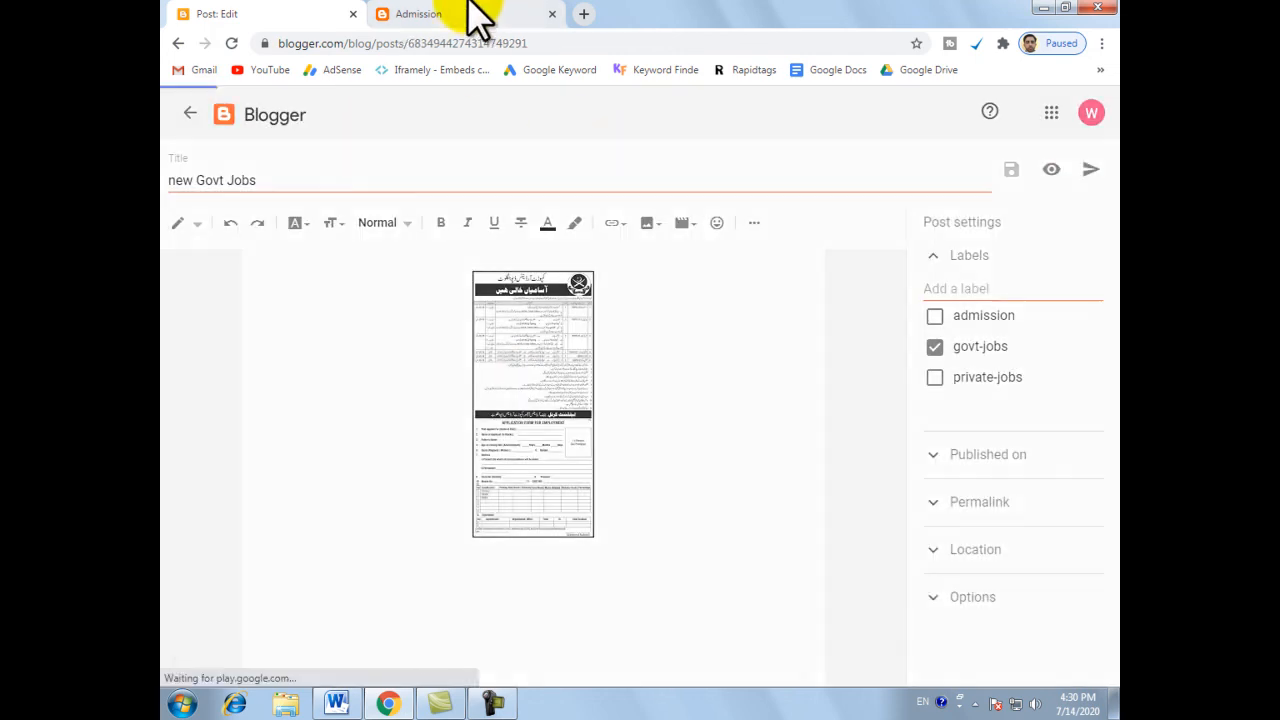
pyautogui.click(472, 240)
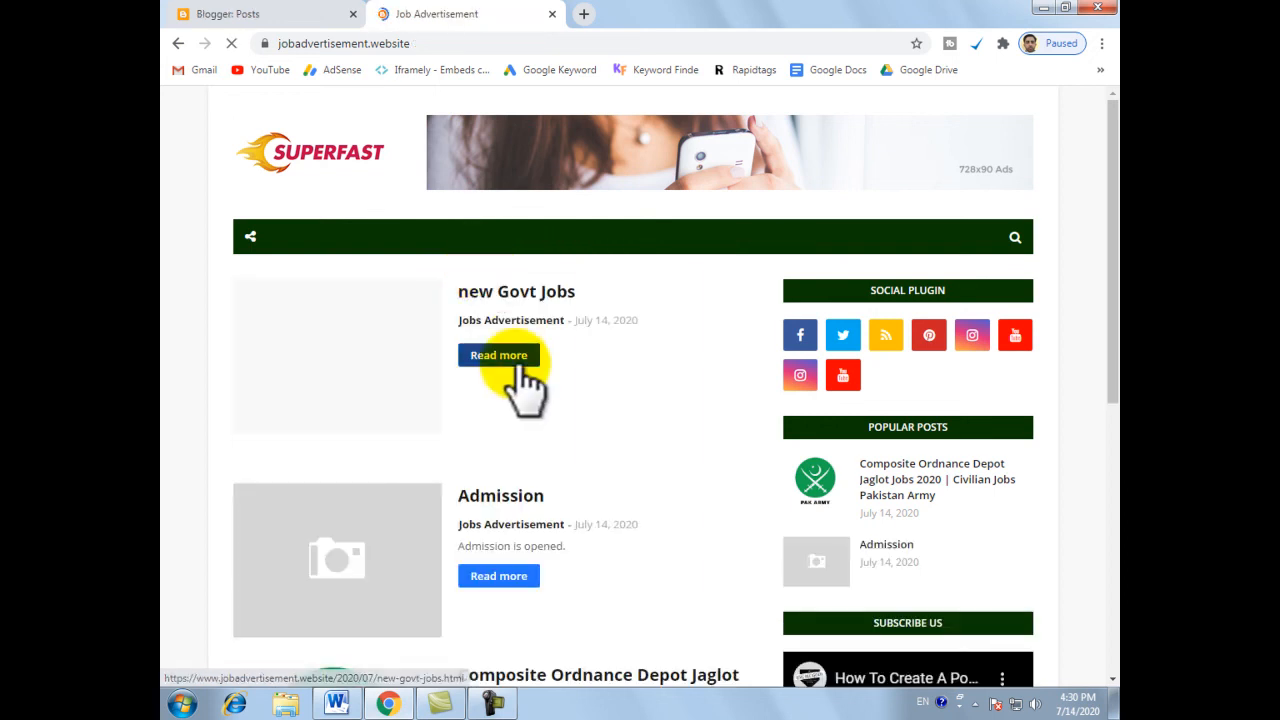
pyautogui.scroll(-2, 526, 380)
pyautogui.scroll(2, 526, 385)
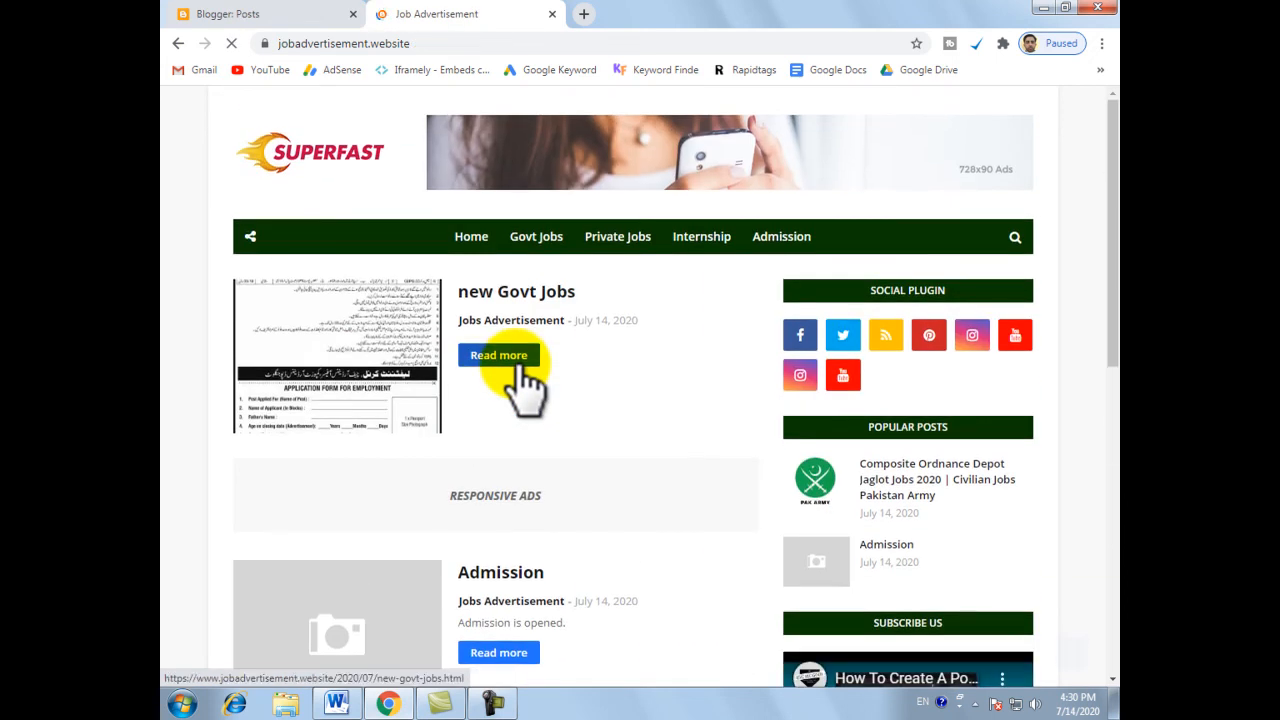
# Step: Check the posts on the blog's Govt Jobs page and open the new Govt Jobs post to view it
pyautogui.click(537, 240)
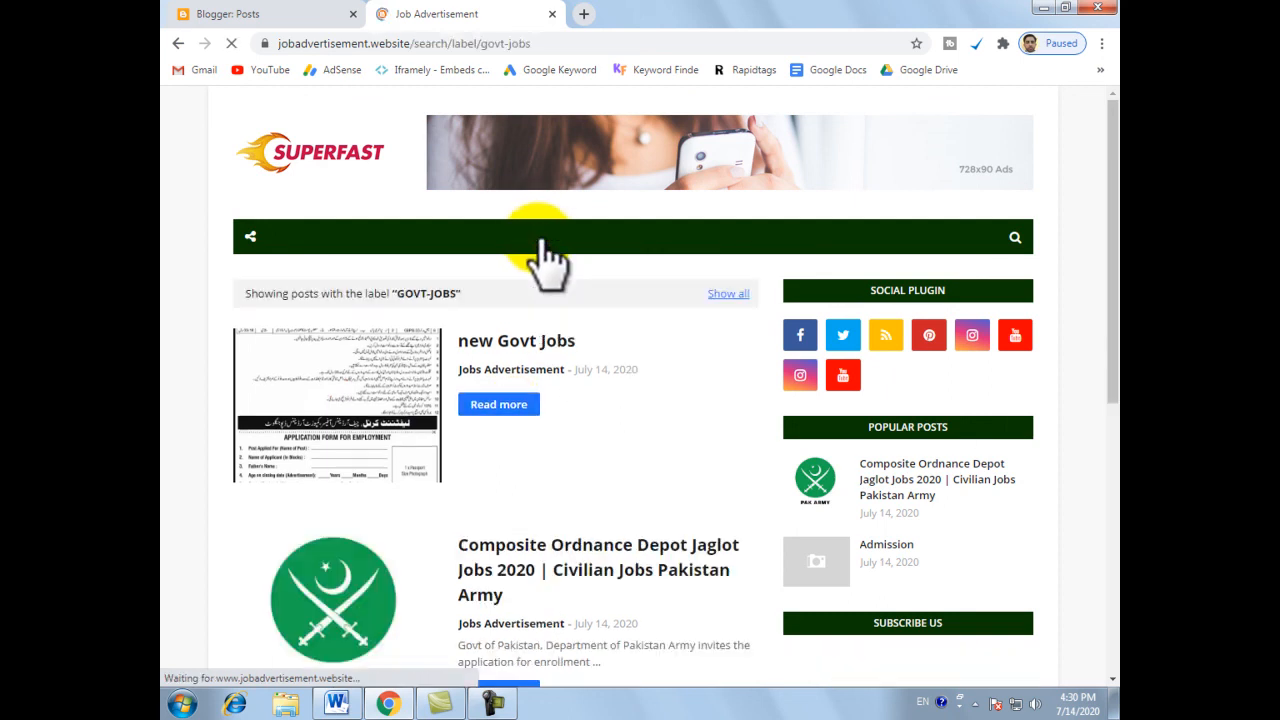
pyautogui.scroll(-1, 578, 312)
pyautogui.scroll(-1, 581, 319)
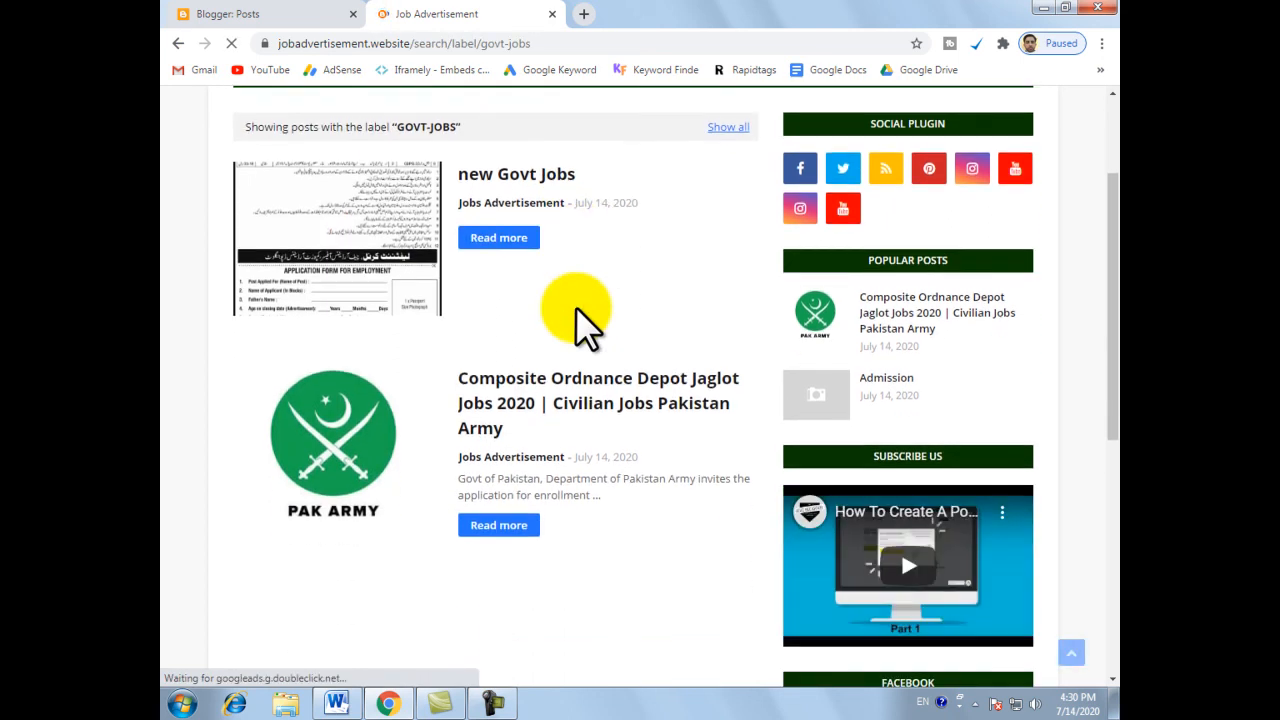
pyautogui.scroll(1, 460, 292)
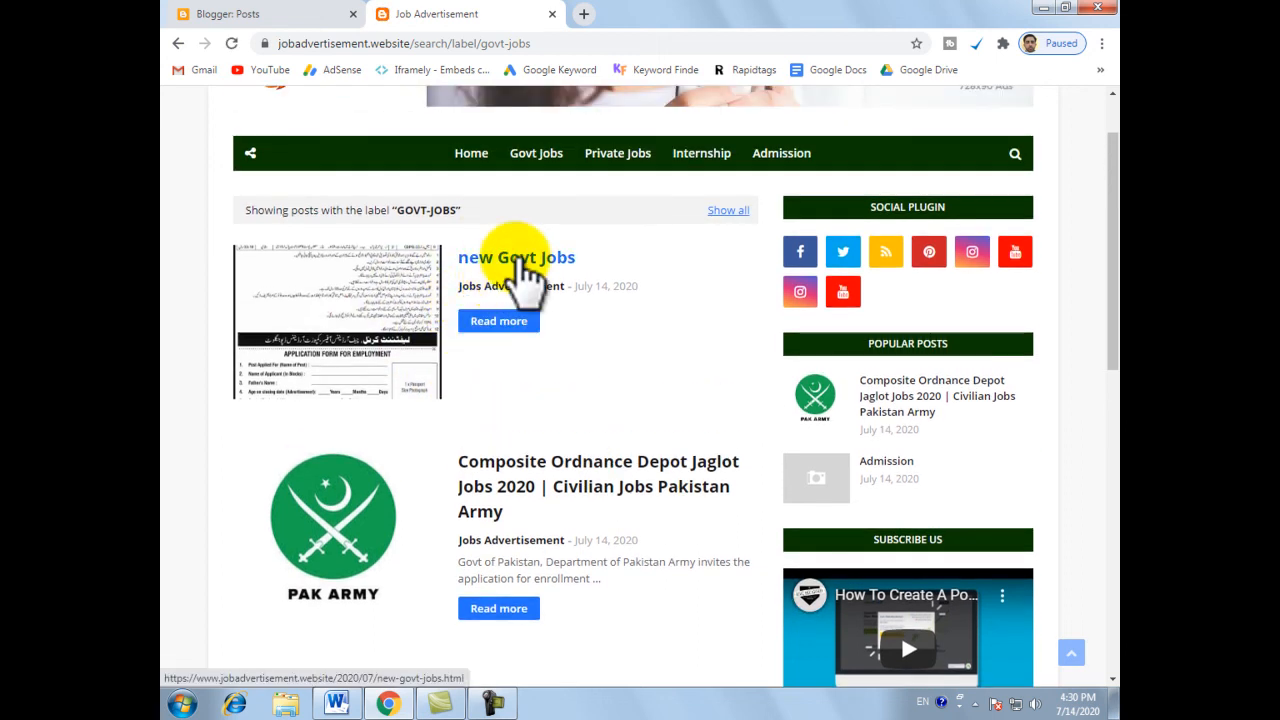
pyautogui.click(520, 260)
pyautogui.scroll(-3, 651, 366)
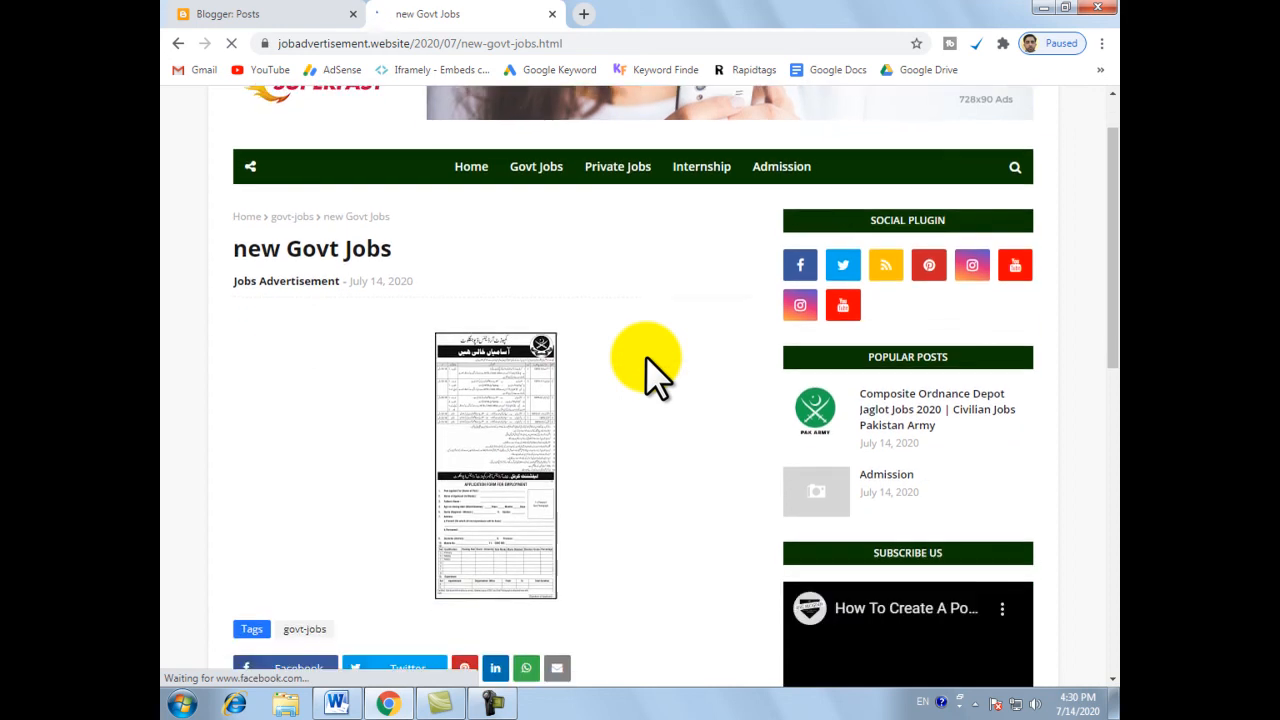
# Step: Check the ending of the new Govt Jobs post's web address and view the posts on the blog's Private Jobs page
pyautogui.scroll(3, 553, 458)
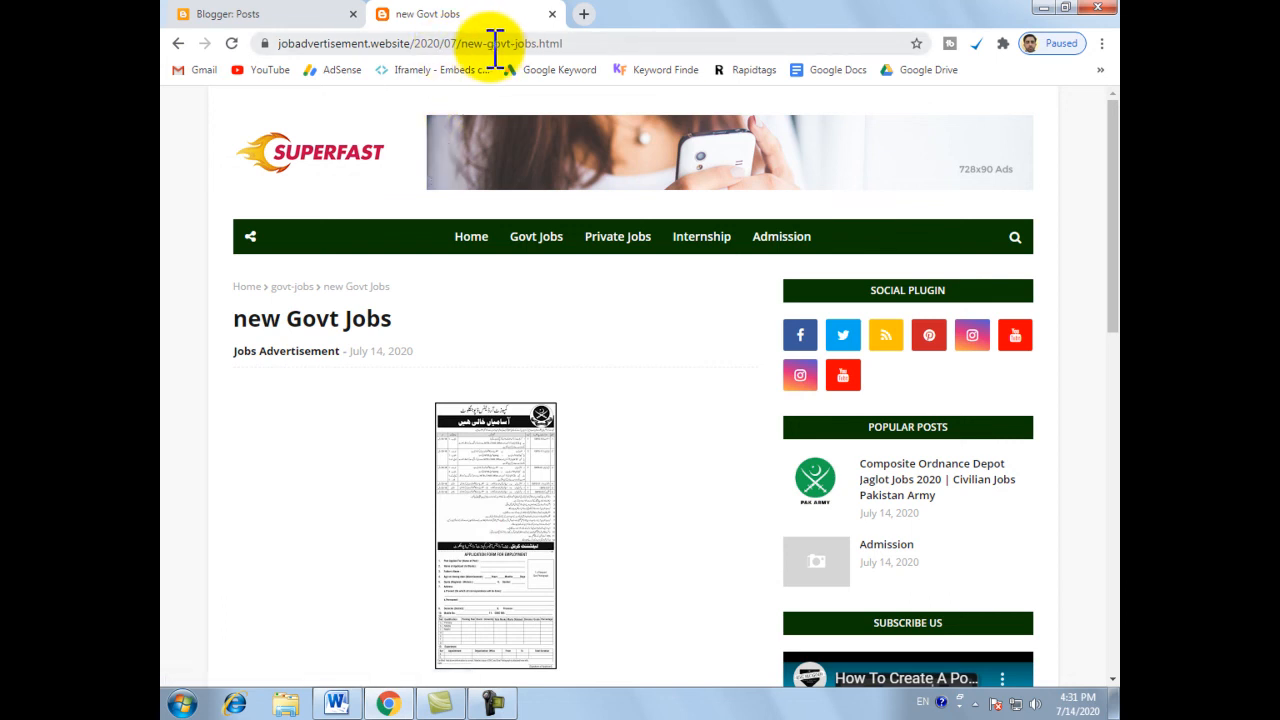
pyautogui.moveTo(487, 47); pyautogui.dragTo(573, 42)
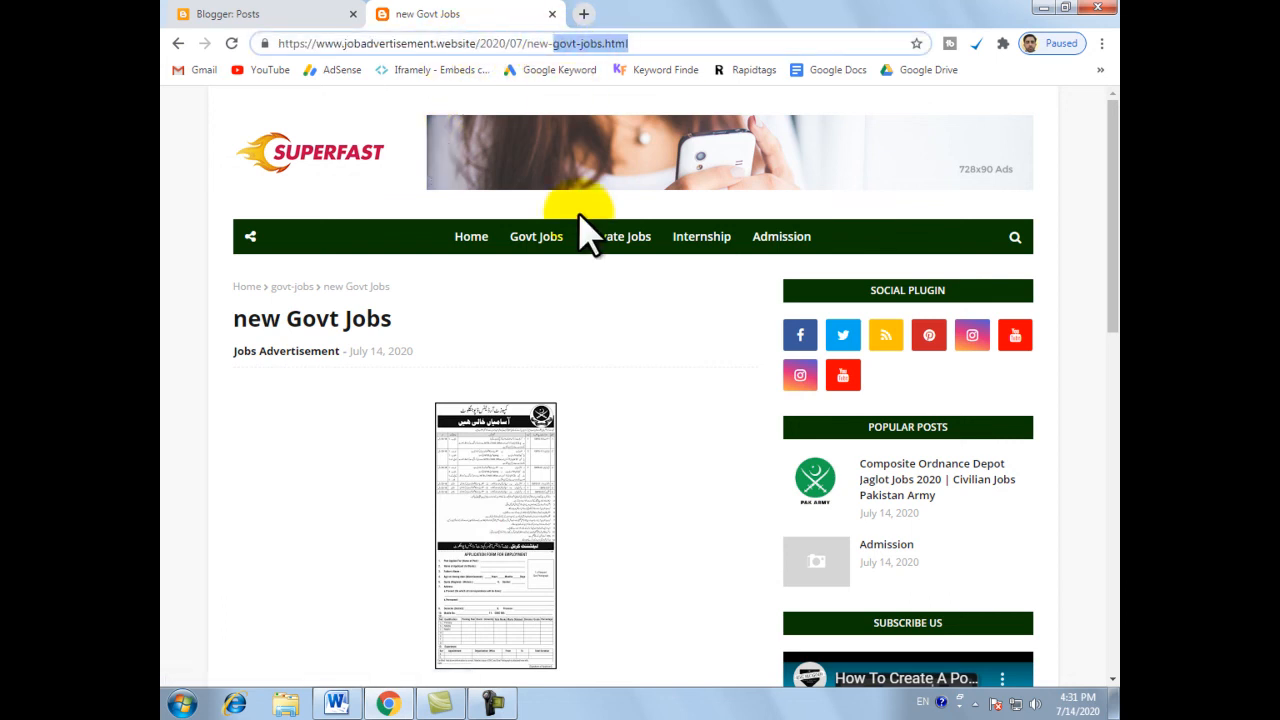
pyautogui.click(618, 243)
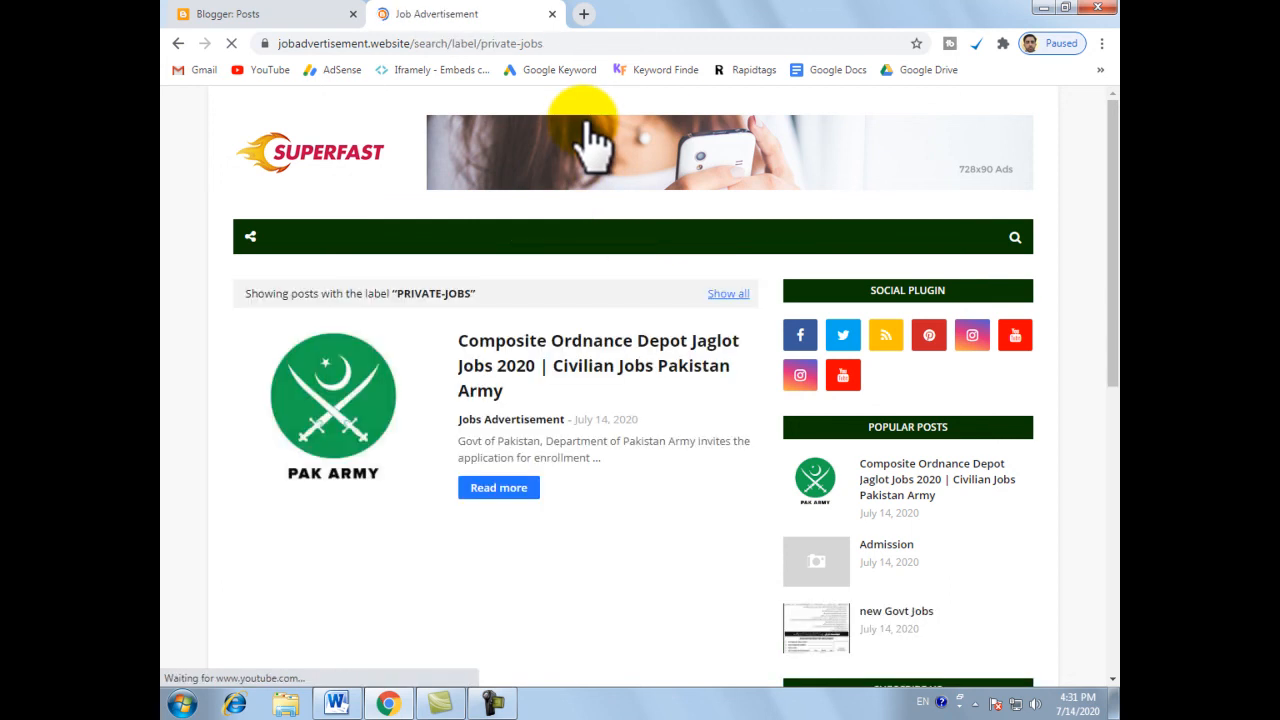
# Step: Open the new Govt Jobs post for editing in Blogger and compare its labels with the blog's Private Jobs page address
pyautogui.click(335, 16)
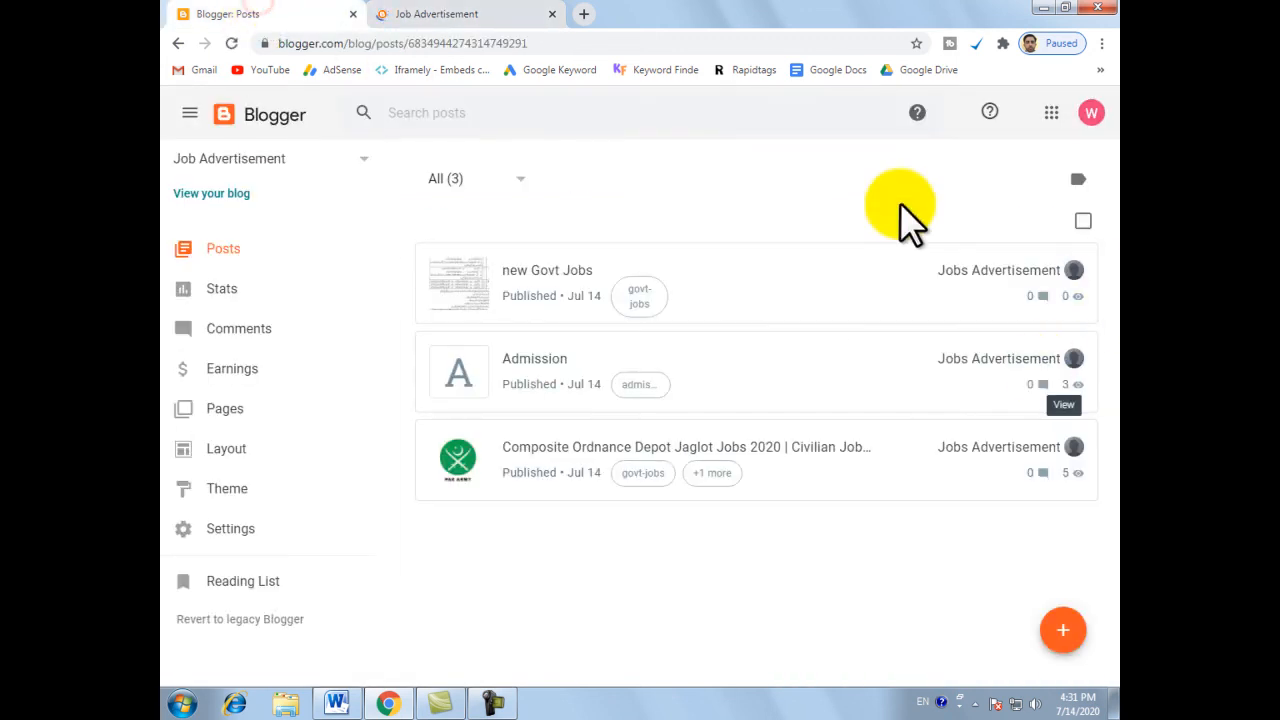
pyautogui.click(558, 270)
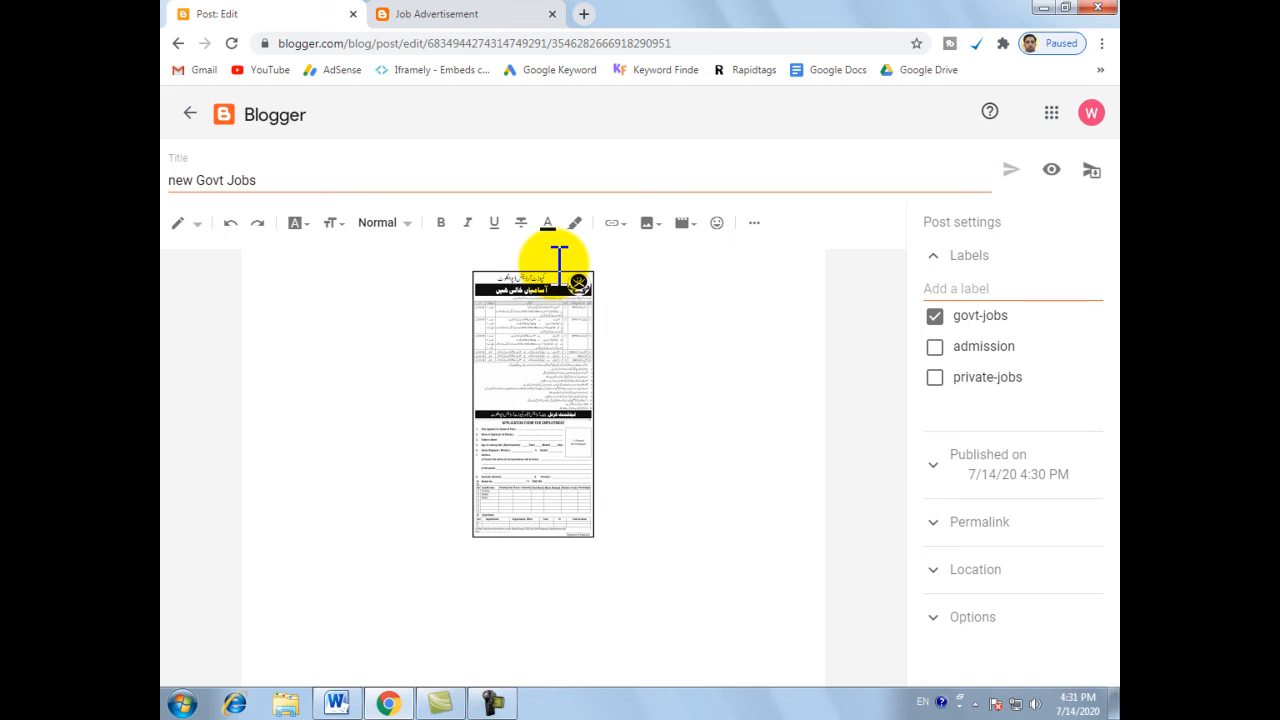
pyautogui.click(450, 12)
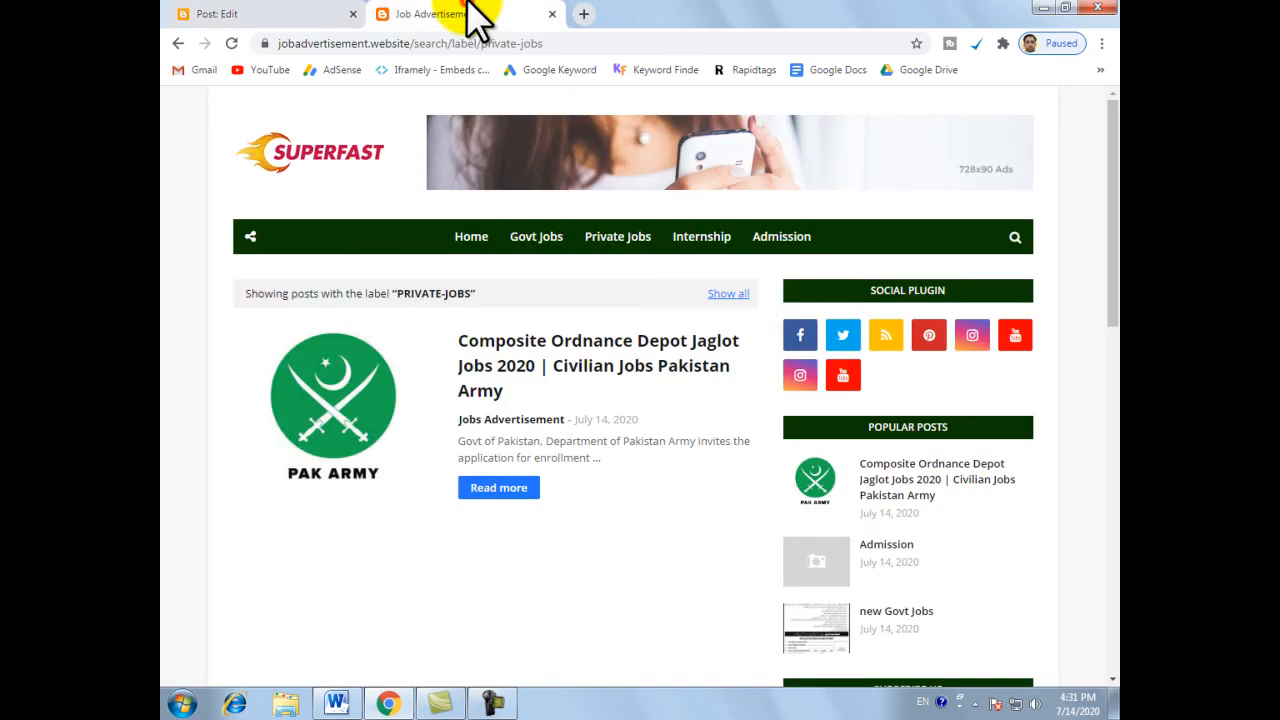
pyautogui.click(622, 234)
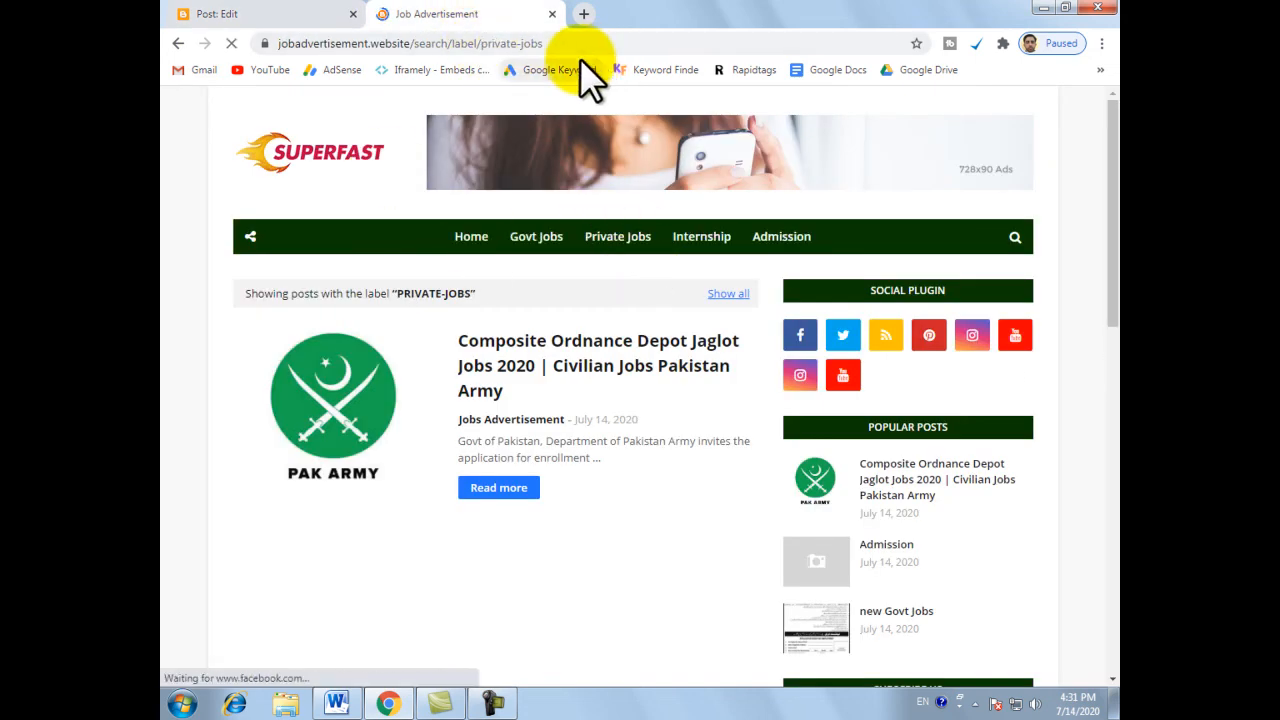
pyautogui.click(265, 15)
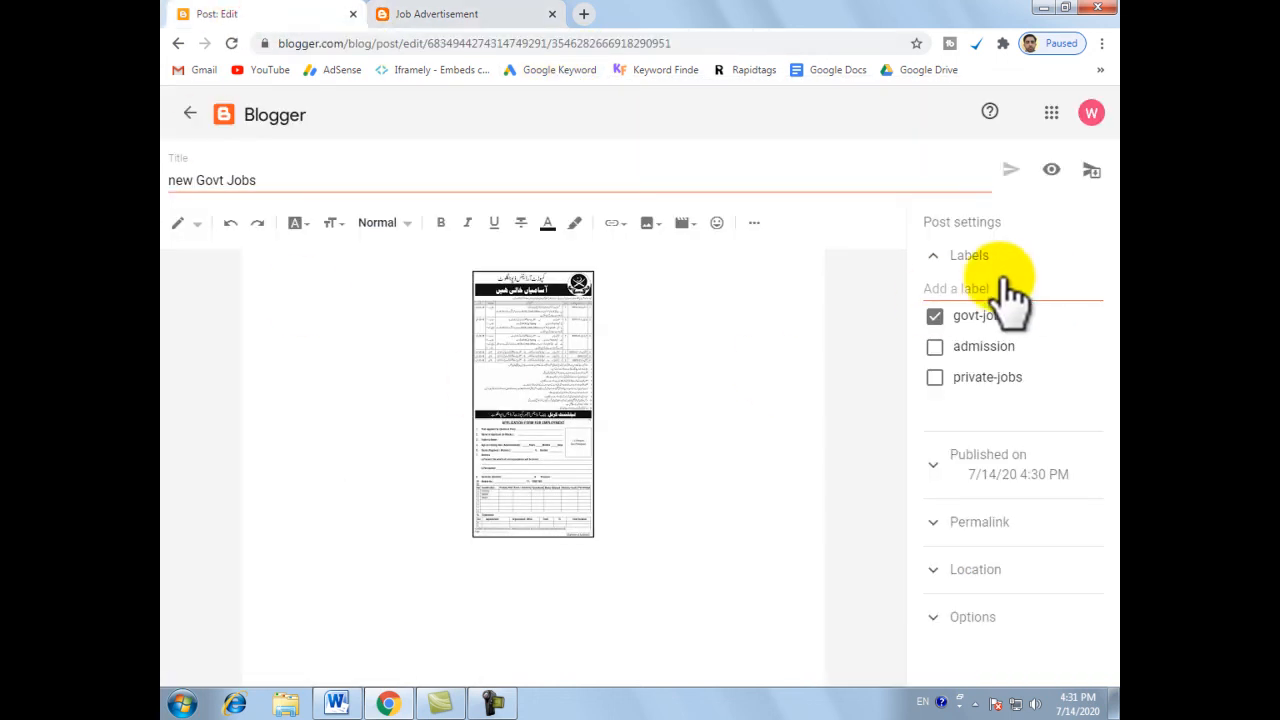